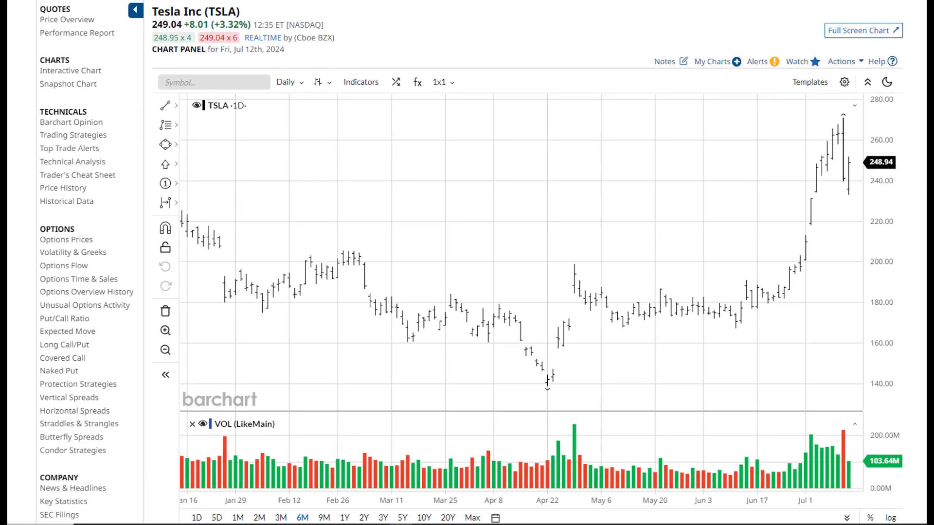
Load the International Business Machines (IBM) chart from the Symbol box
{"action": "left_click", "coordinate": [235, 82]}
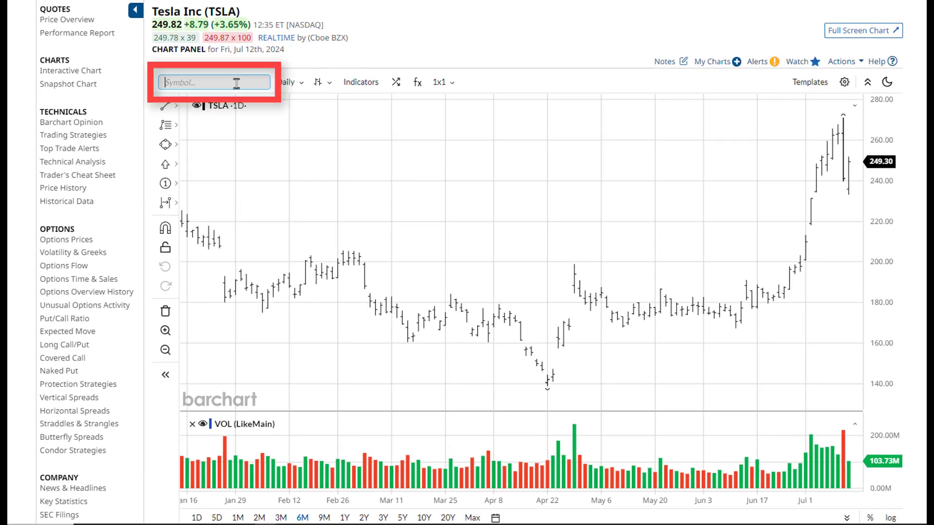
{"action": "type", "text": "tsla"}
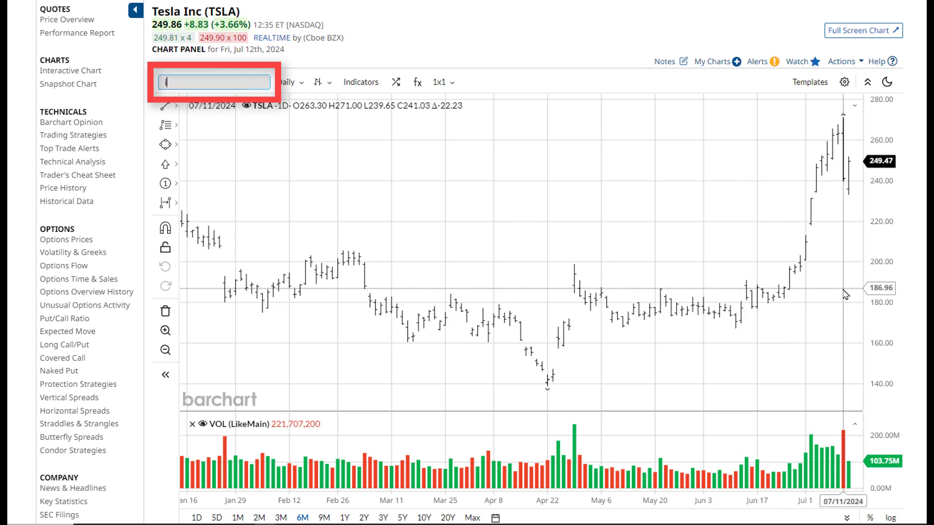
{"action": "key", "text": "Return"}
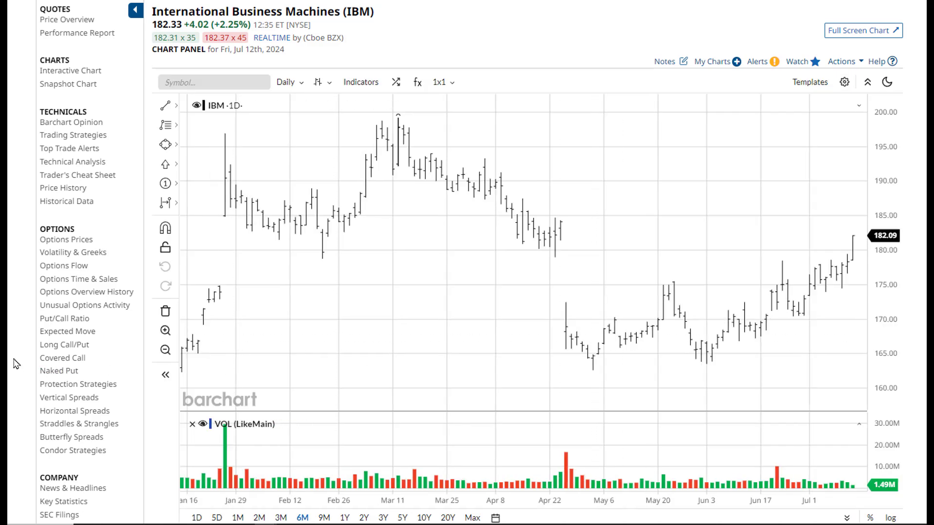
Switch the page to the dark theme and back to light, then open Actions
{"action": "left_click", "coordinate": [885, 83]}
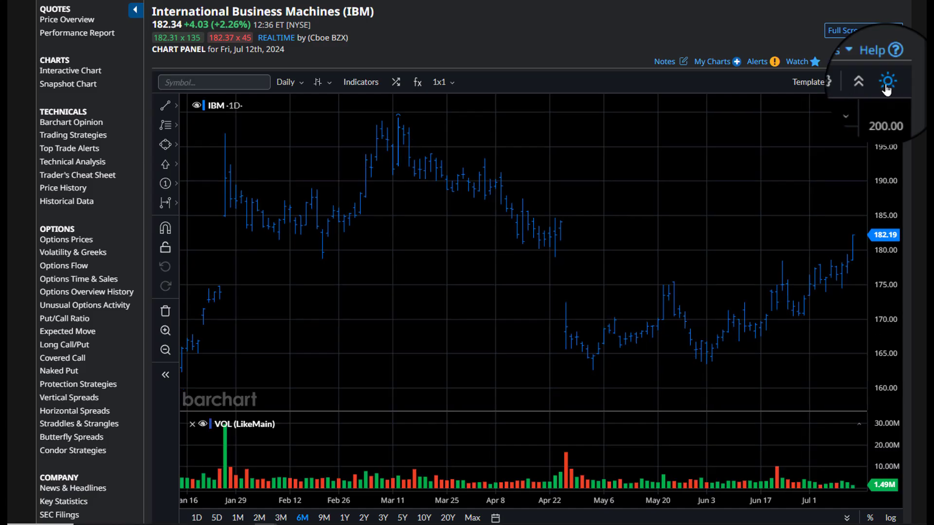
{"action": "left_click", "coordinate": [887, 83]}
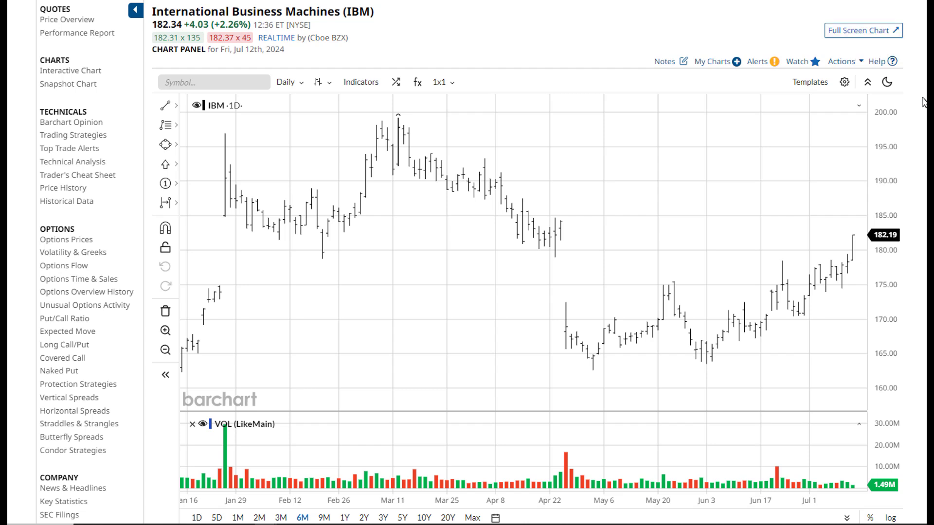
{"action": "left_click", "coordinate": [839, 61]}
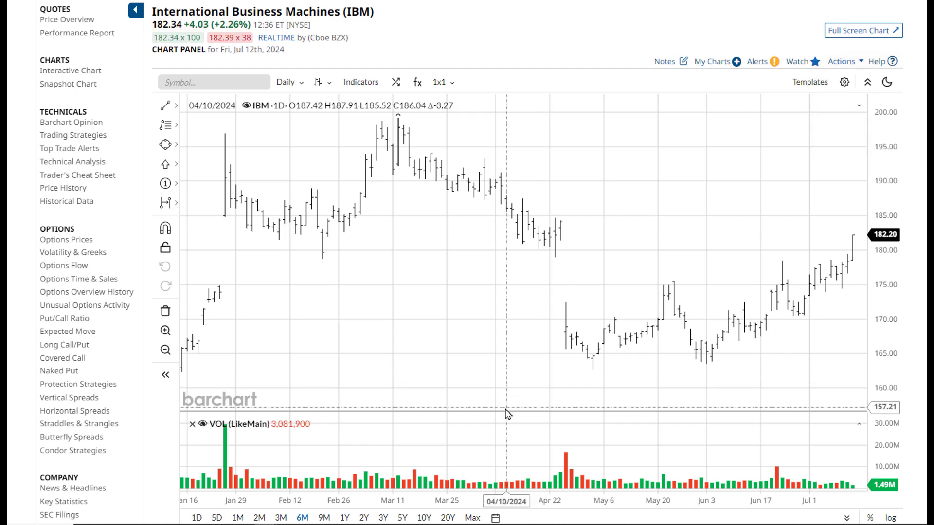
Resize and reorder the volume pane, leaving a small volume pane below the prices
{"action": "left_click_drag", "start_coordinate": [504, 413], "coordinate": [517, 235]}
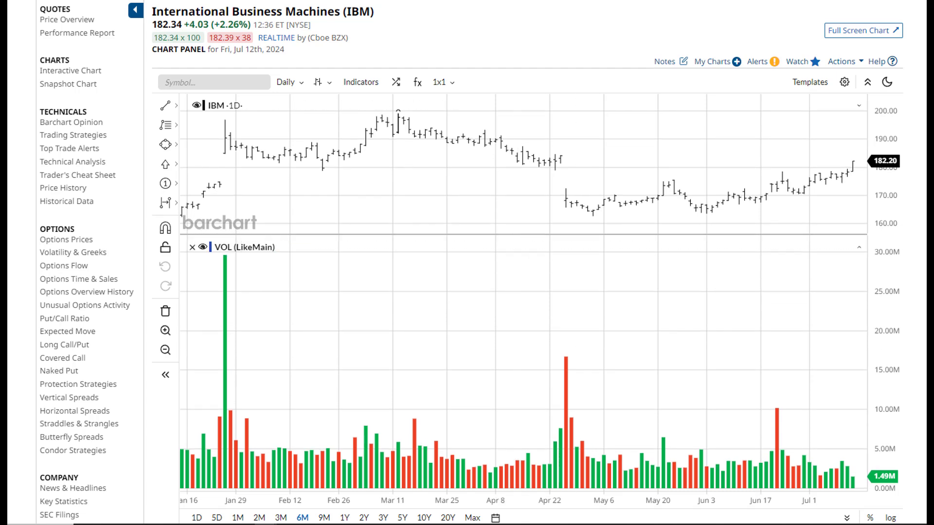
{"action": "left_click", "coordinate": [859, 247]}
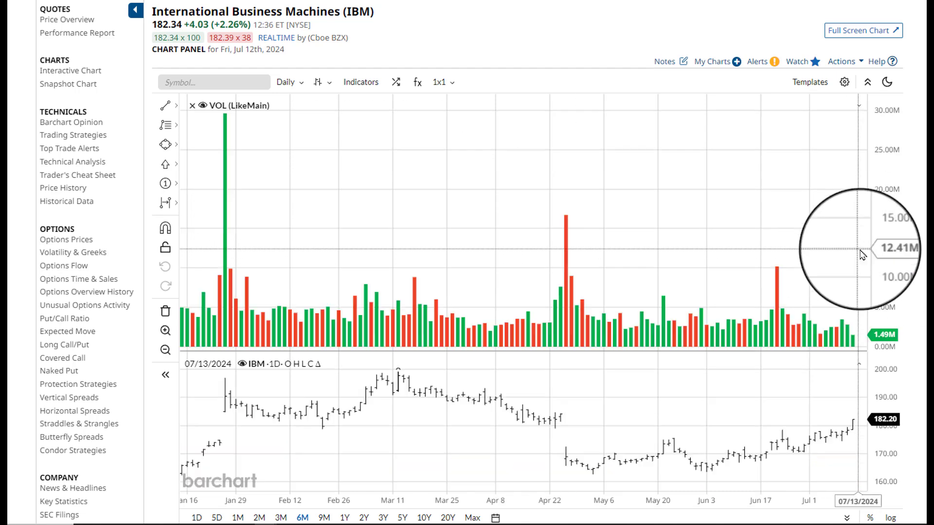
{"action": "left_click", "coordinate": [859, 106]}
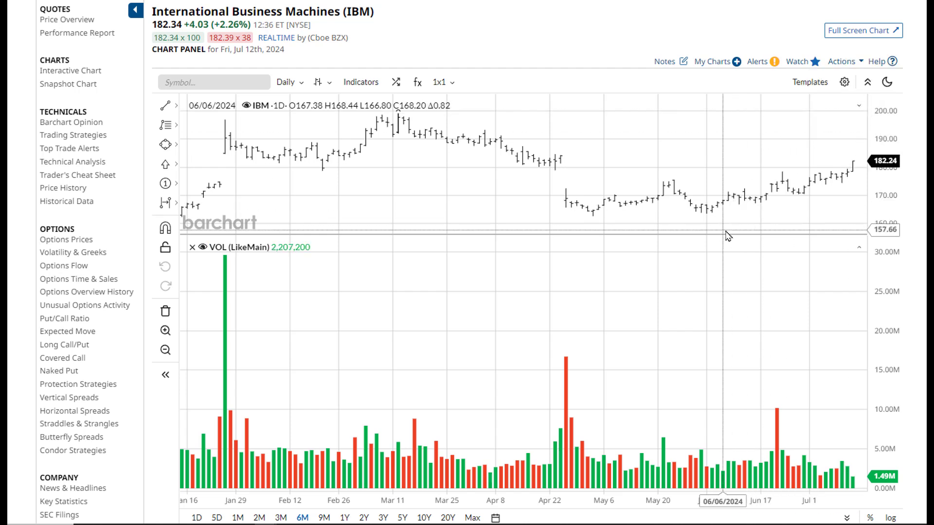
{"action": "left_click_drag", "start_coordinate": [724, 235], "coordinate": [690, 403]}
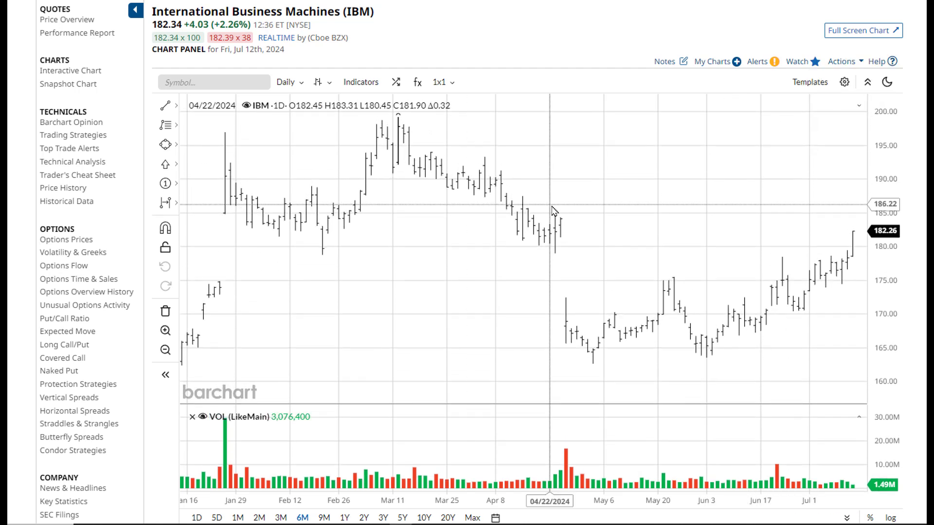
Pan the IBM chart back to April–October 2023 prices
{"action": "left_click_drag", "start_coordinate": [333, 283], "coordinate": [730, 317]}
{"action": "left_click_drag", "start_coordinate": [279, 278], "coordinate": [627, 316]}
{"action": "left_click_drag", "start_coordinate": [334, 252], "coordinate": [567, 283]}
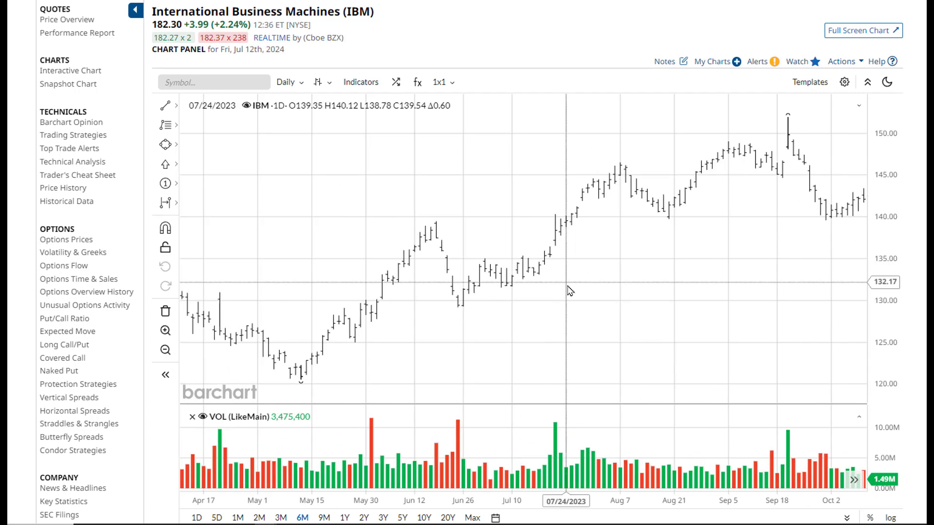
Jump to latest data, adjust zoom and price scale, reset to six months, toggle drawing tools
{"action": "left_click", "coordinate": [854, 481]}
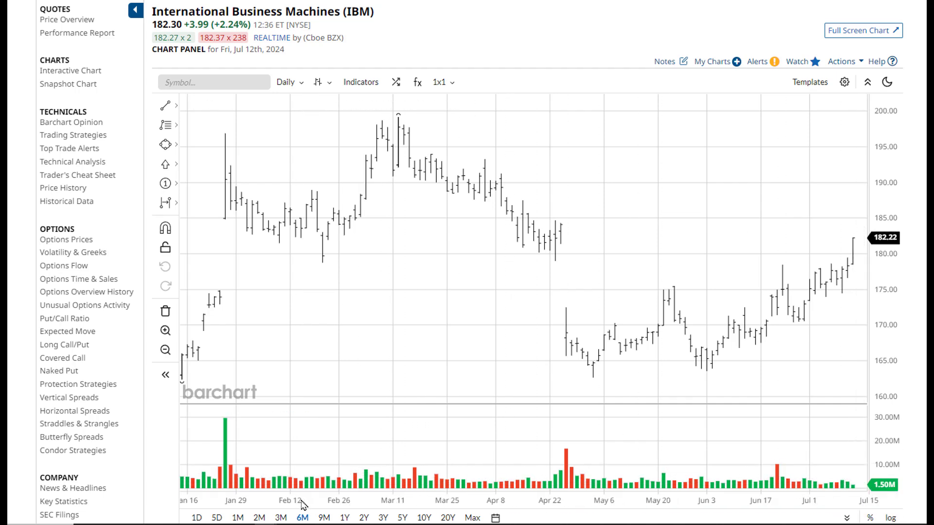
{"action": "scroll", "coordinate": [299, 505], "scroll_direction": "down", "scroll_amount": 10}
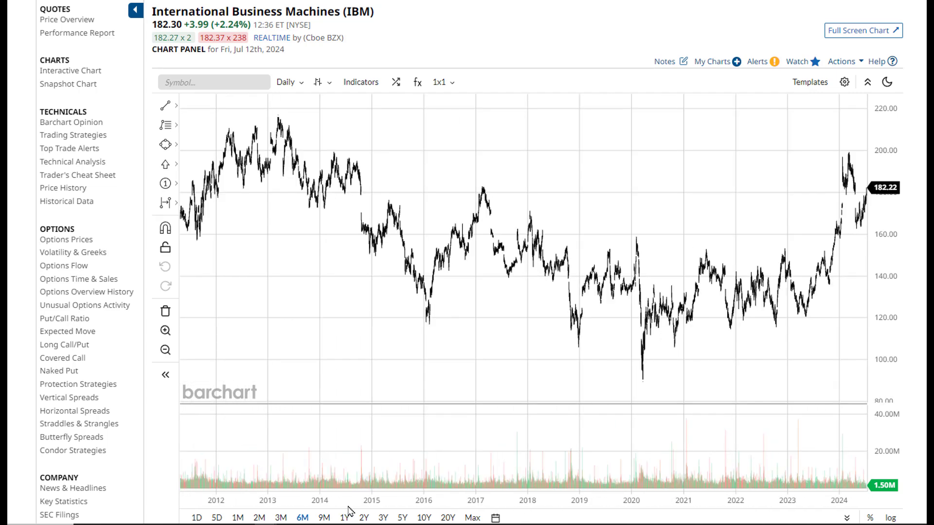
{"action": "left_click_drag", "start_coordinate": [877, 265], "coordinate": [893, 348]}
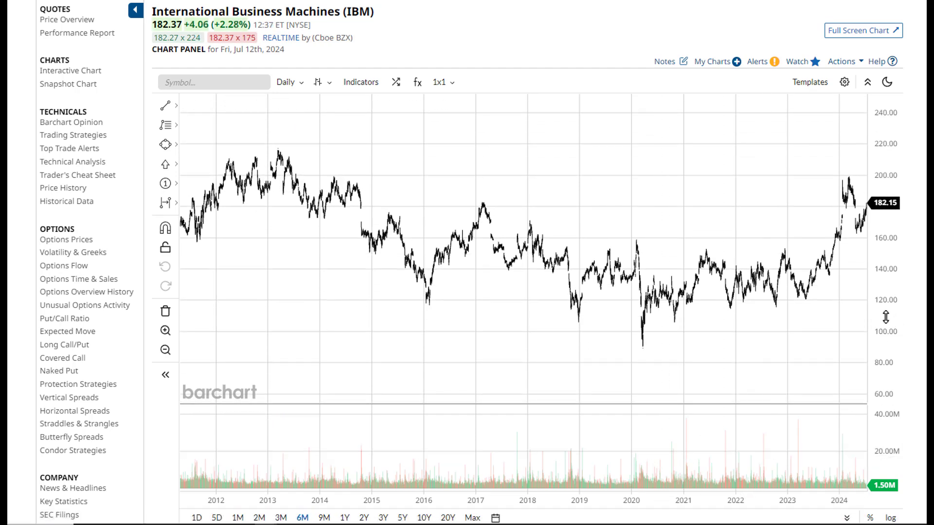
{"action": "double_click", "coordinate": [809, 511]}
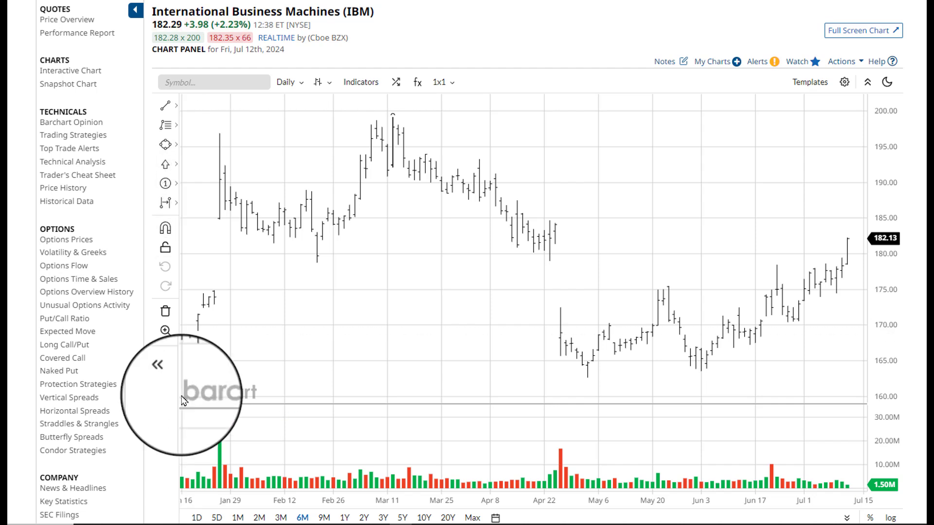
{"action": "left_click", "coordinate": [166, 375]}
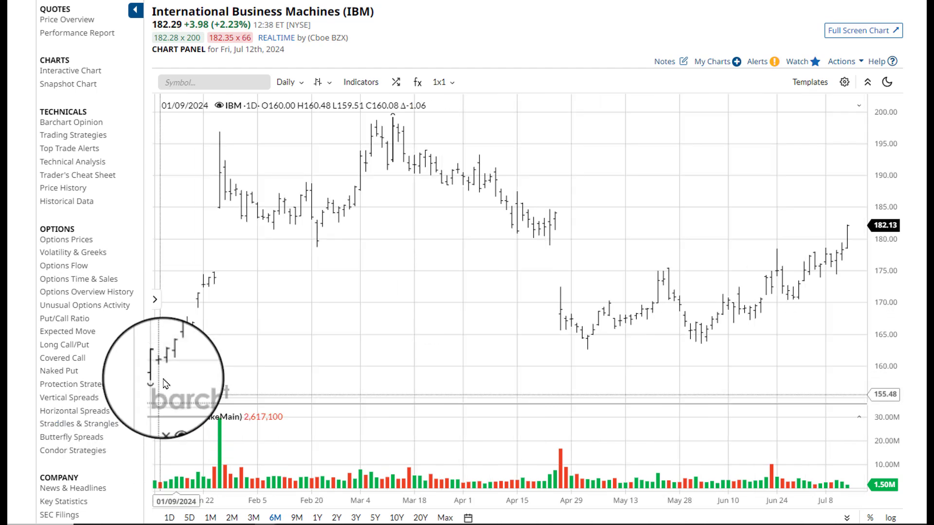
{"action": "left_click", "coordinate": [155, 299]}
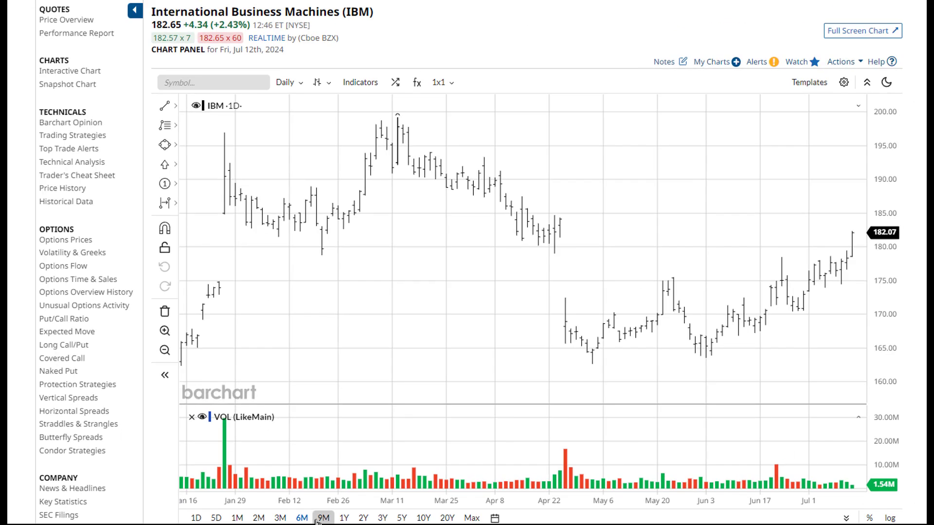
After trying 1M, set the IBM chart interval to 3 dates per bar
{"action": "left_click", "coordinate": [237, 518]}
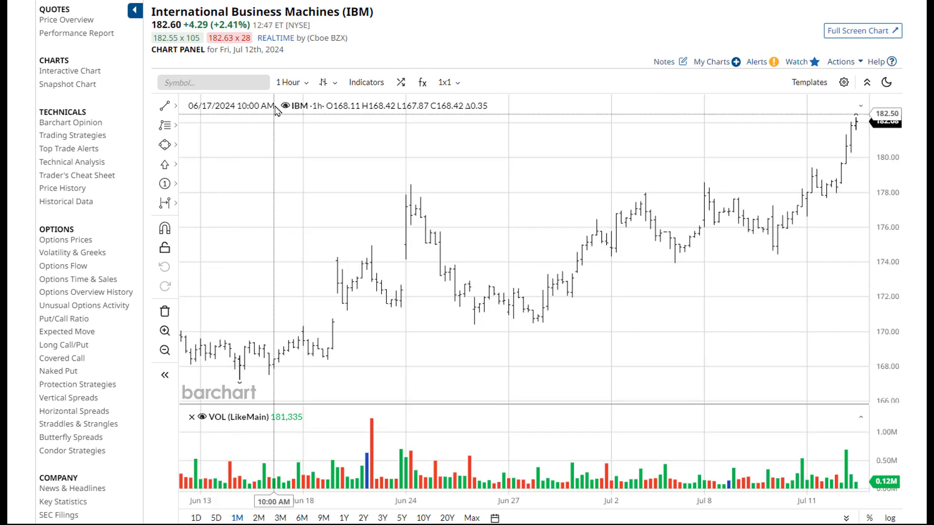
{"action": "left_click", "coordinate": [298, 90]}
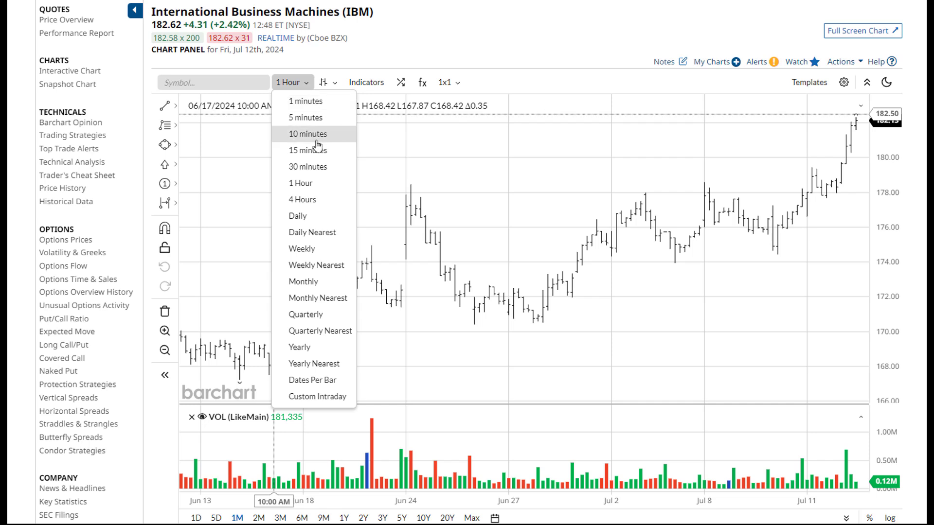
{"action": "left_click", "coordinate": [316, 380]}
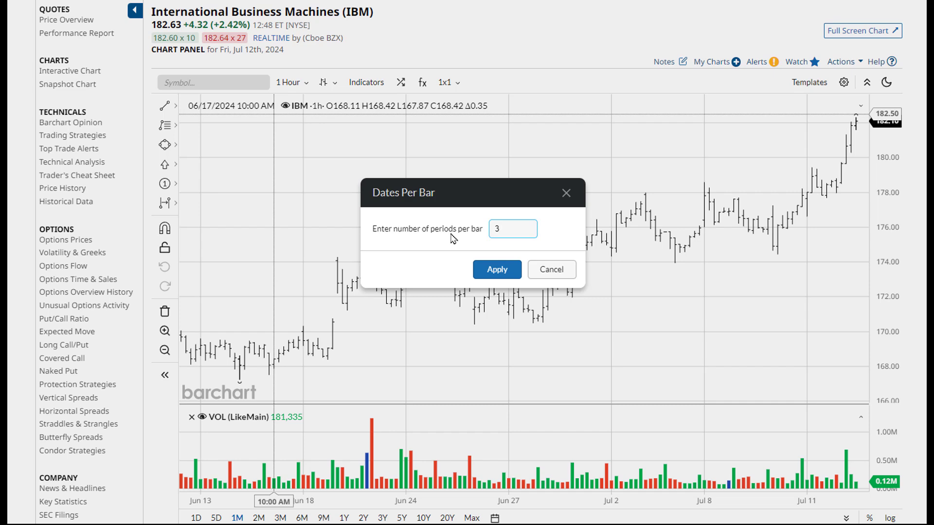
{"action": "left_click", "coordinate": [494, 271]}
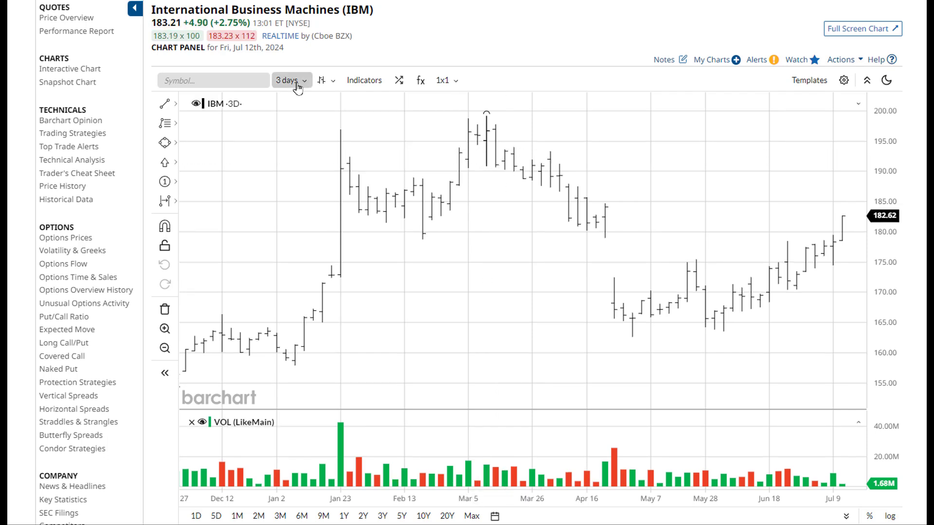
Set a Custom Intraday interval of 2 periods per bar, replacing 99, and apply it
{"action": "left_click", "coordinate": [298, 79]}
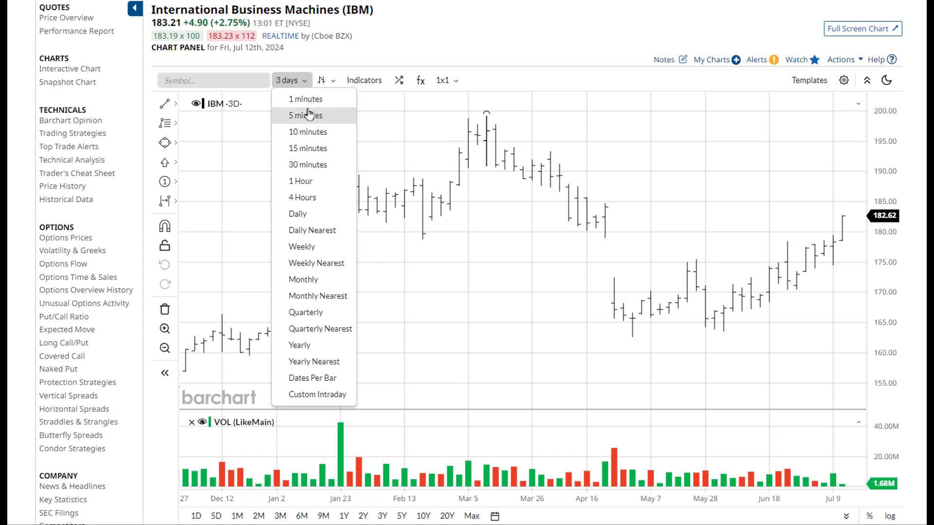
{"action": "left_click", "coordinate": [317, 395]}
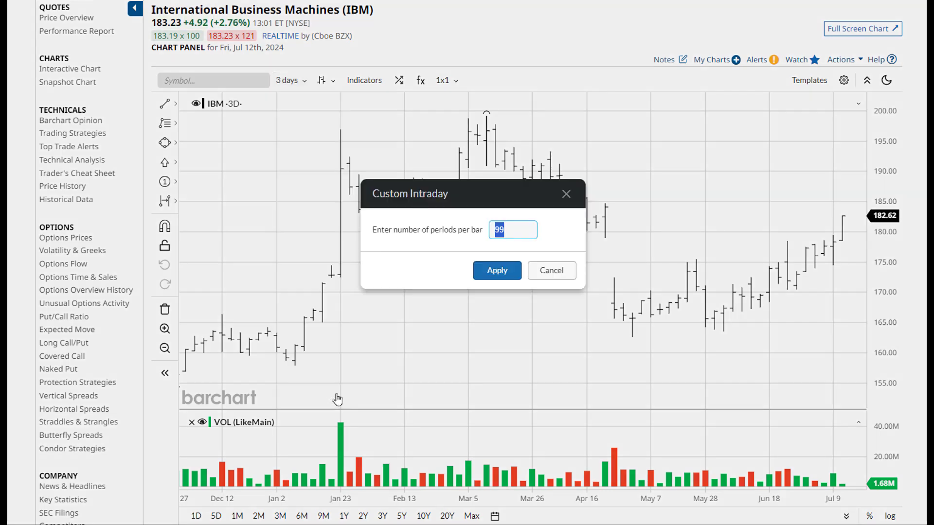
{"action": "left_click", "coordinate": [507, 234]}
{"action": "double_click", "coordinate": [490, 230]}
{"action": "type", "text": "2"}
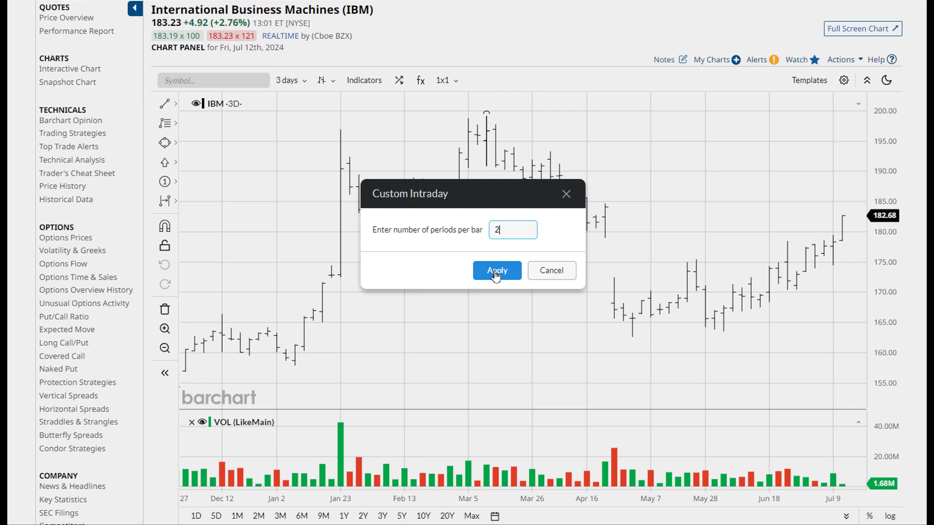
{"action": "left_click", "coordinate": [496, 275]}
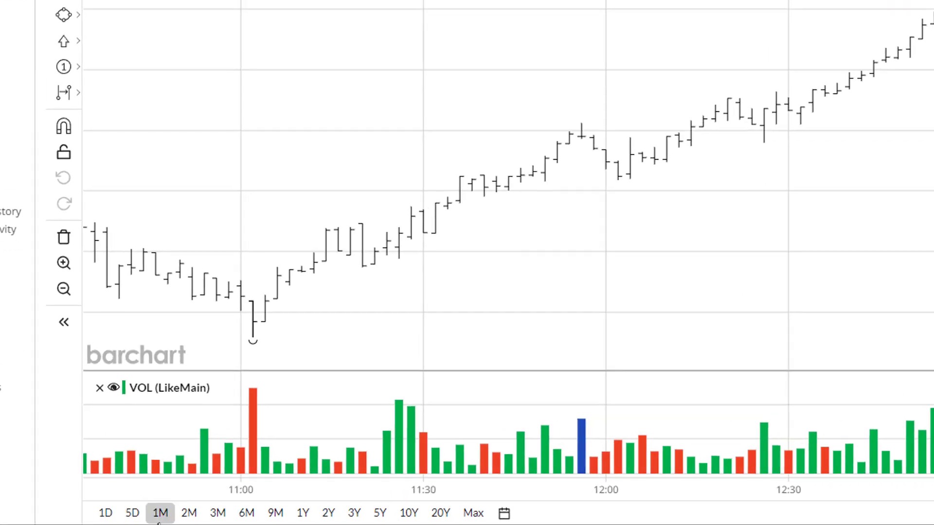
In the Period settings, choose a Daily interval and a custom date range
{"action": "left_click", "coordinate": [505, 515]}
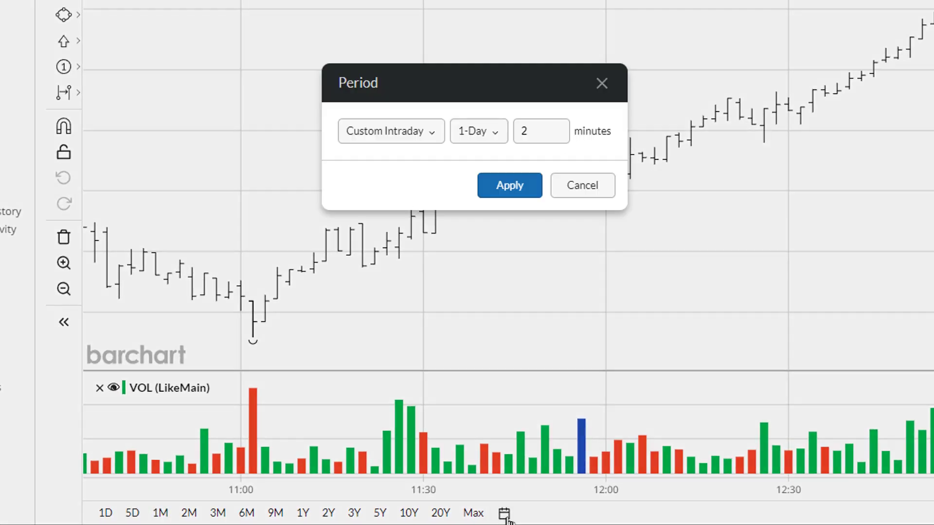
{"action": "left_click", "coordinate": [392, 134]}
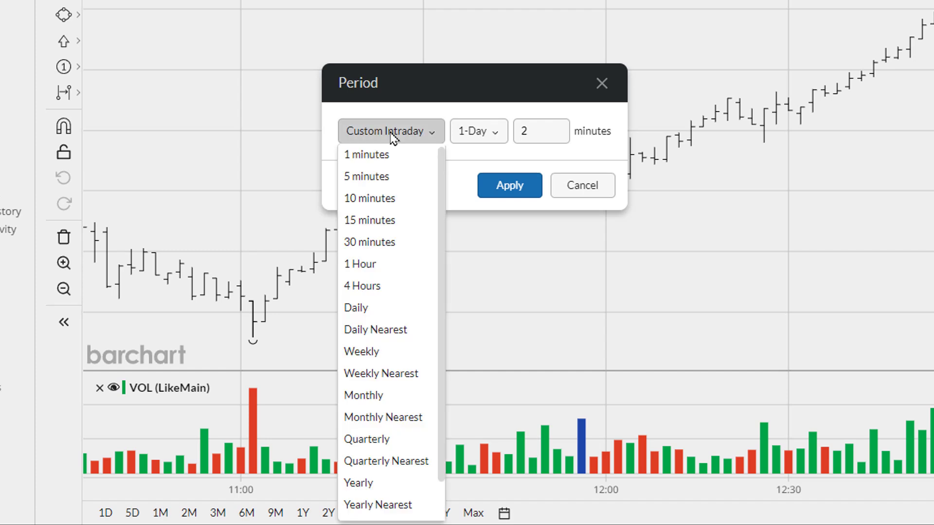
{"action": "left_click", "coordinate": [380, 310]}
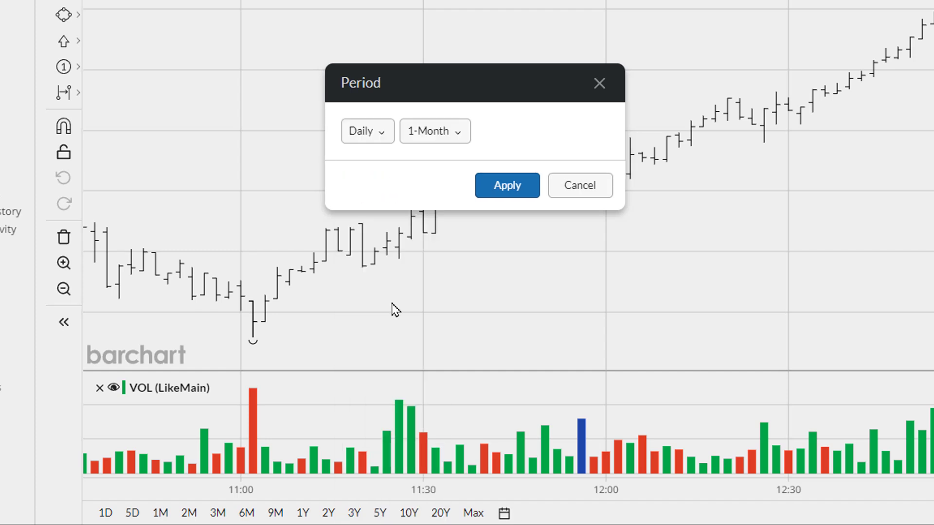
{"action": "left_click", "coordinate": [440, 133]}
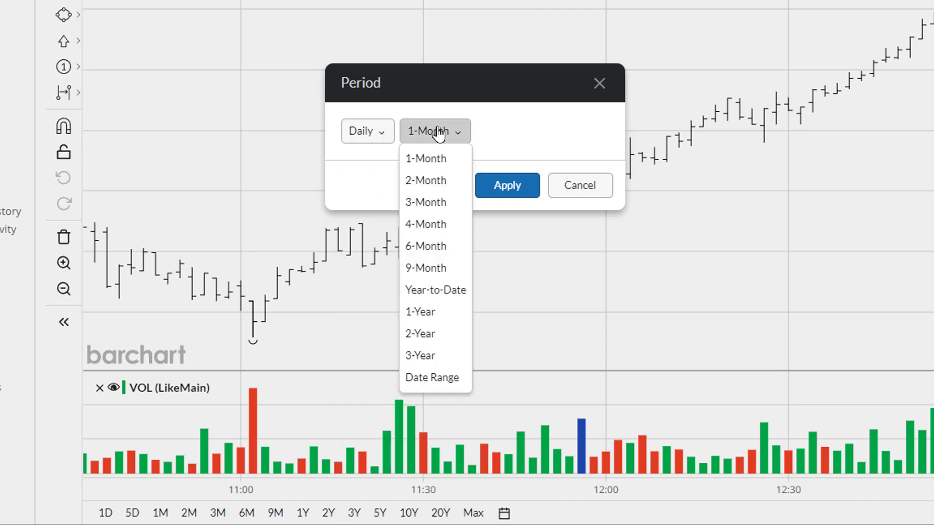
{"action": "left_click", "coordinate": [432, 378]}
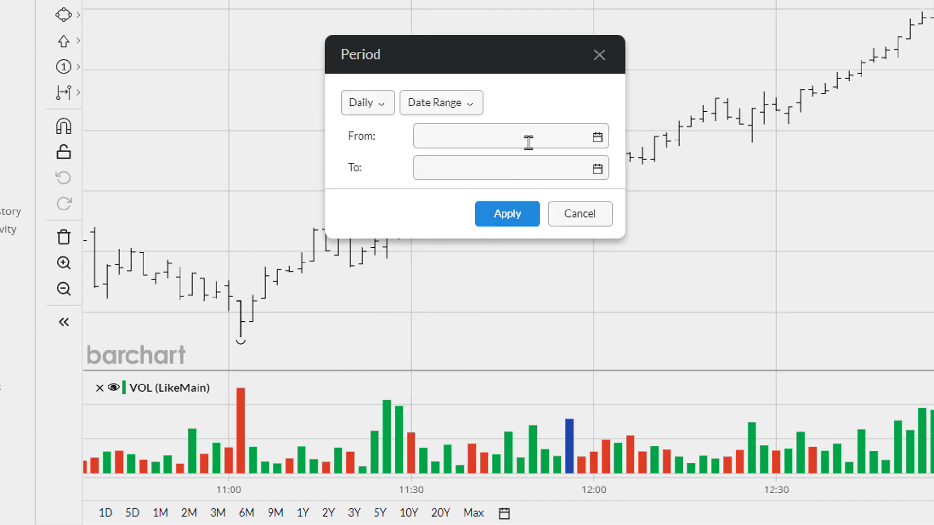
Set the range from 05/01/24 to 06/30/24 and apply it
{"action": "left_click", "coordinate": [445, 142]}
{"action": "left_click", "coordinate": [431, 162]}
{"action": "left_click", "coordinate": [430, 161]}
{"action": "left_click", "coordinate": [509, 205]}
{"action": "left_click", "coordinate": [500, 168]}
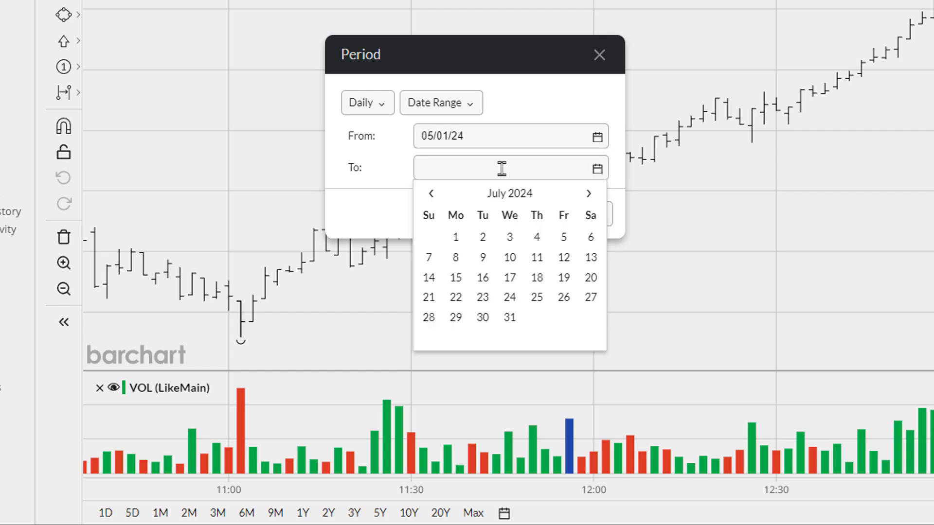
{"action": "left_click", "coordinate": [432, 194]}
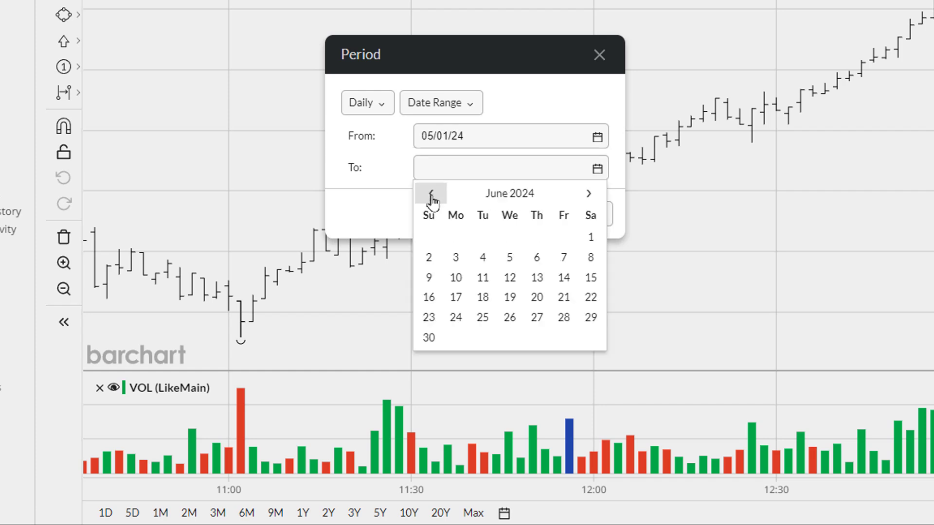
{"action": "left_click", "coordinate": [429, 337]}
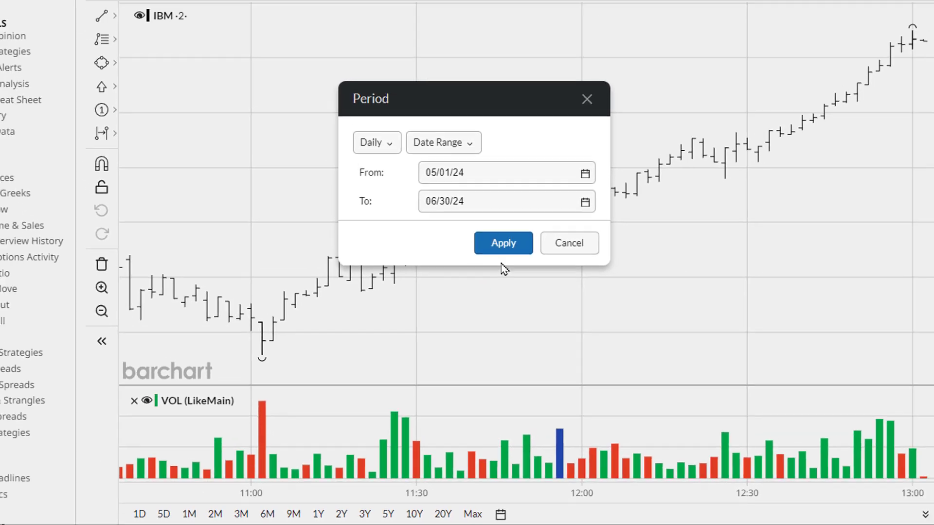
{"action": "left_click", "coordinate": [496, 214]}
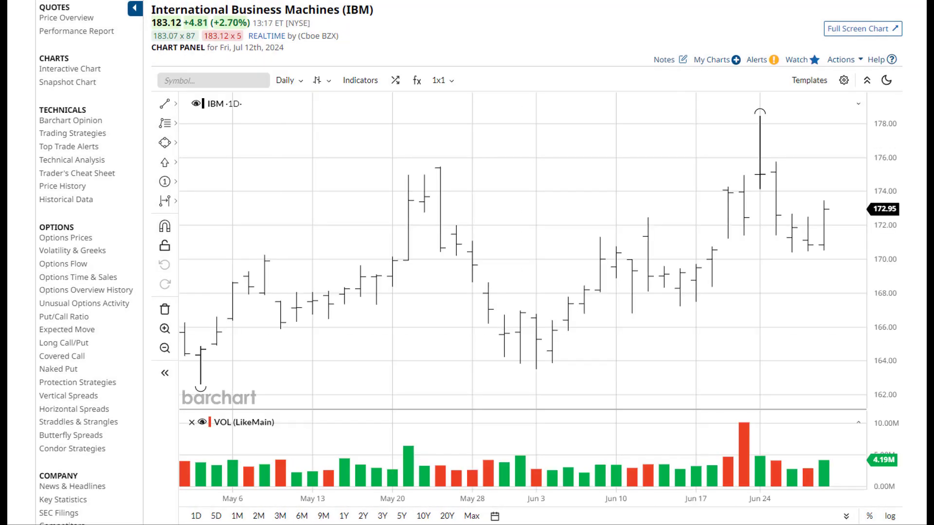
Try the Candlestick and Percent Change chart styles, then choose HLC bars
{"action": "left_click", "coordinate": [318, 85]}
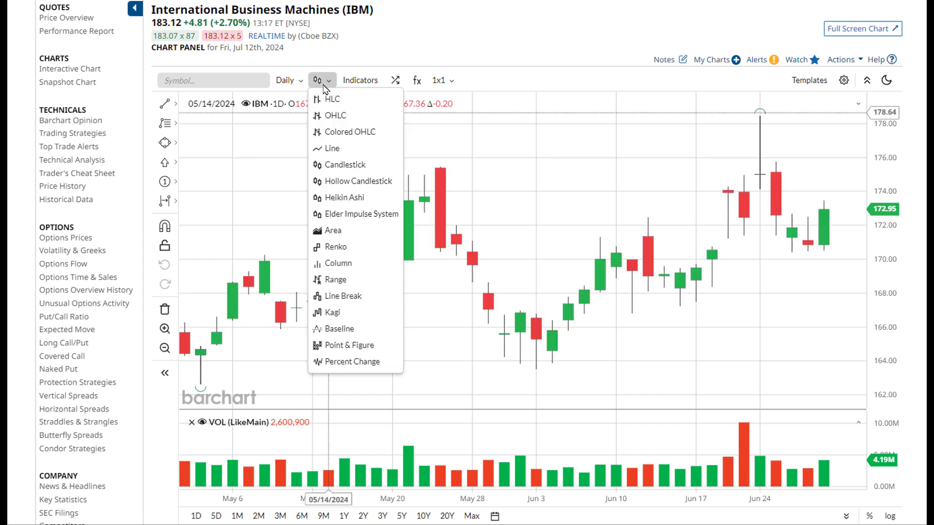
{"action": "left_click", "coordinate": [352, 362]}
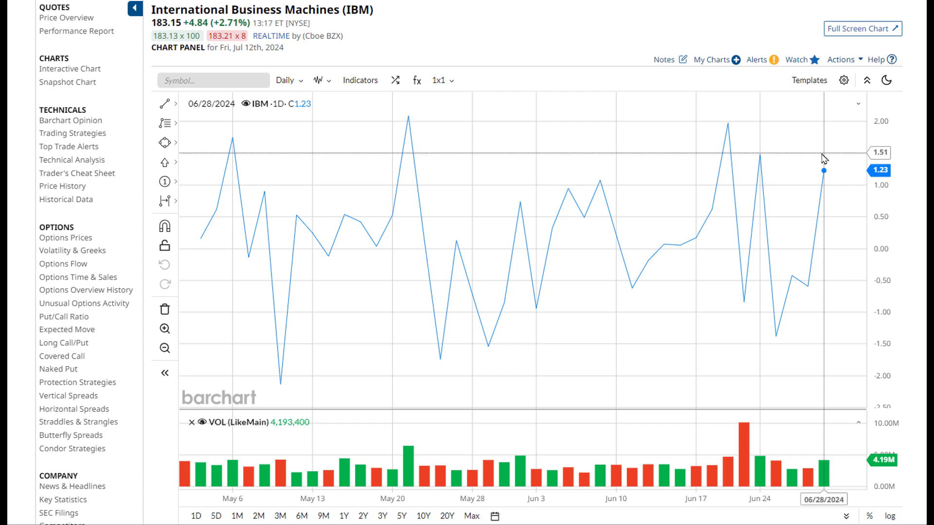
{"action": "left_click", "coordinate": [321, 80]}
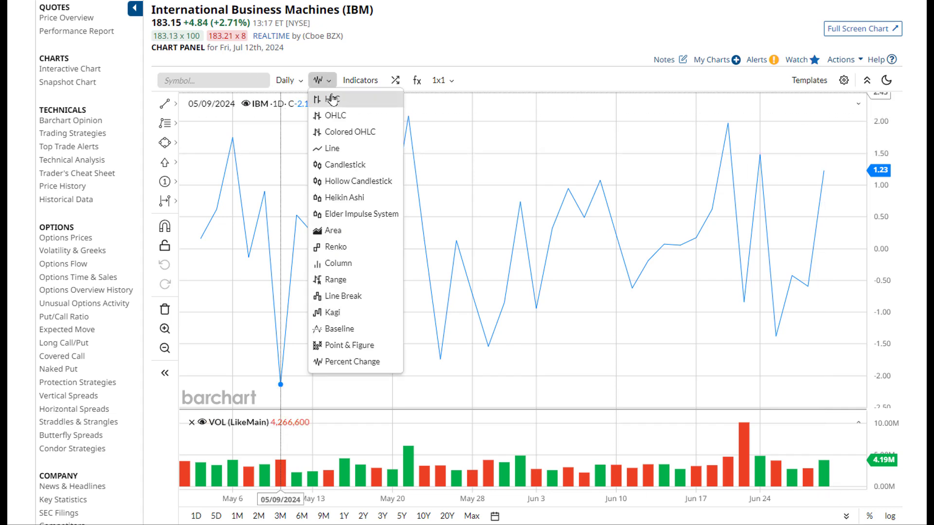
{"action": "left_click", "coordinate": [333, 99]}
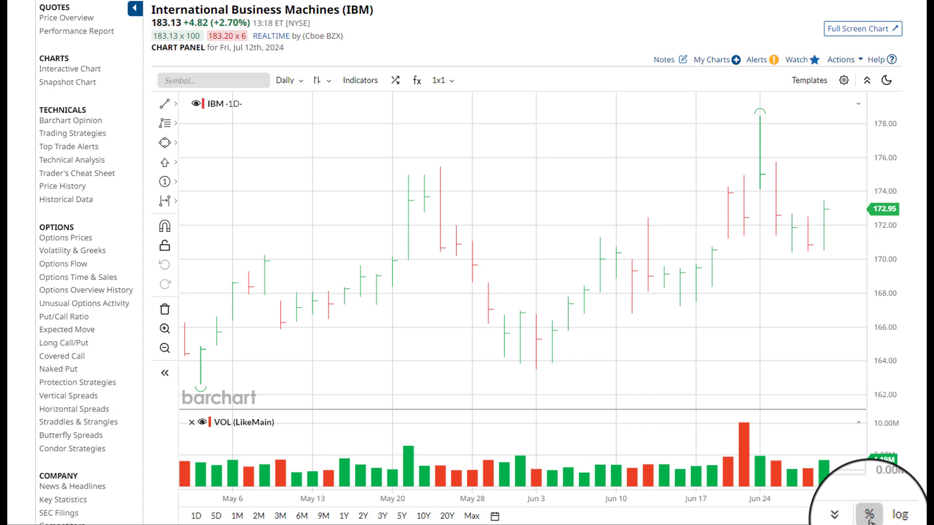
Toggle the percent price axis on and off, then Reset the chart to defaults
{"action": "left_click", "coordinate": [869, 517]}
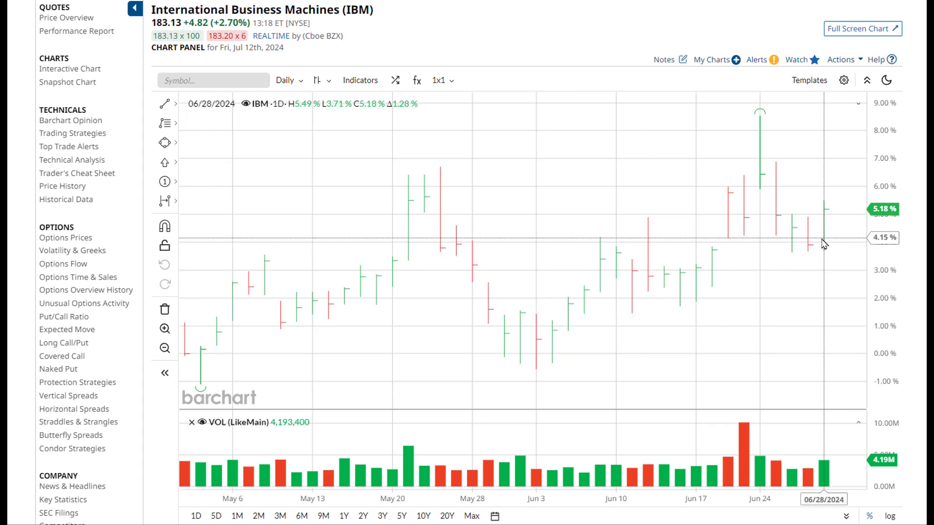
{"action": "left_click", "coordinate": [869, 517]}
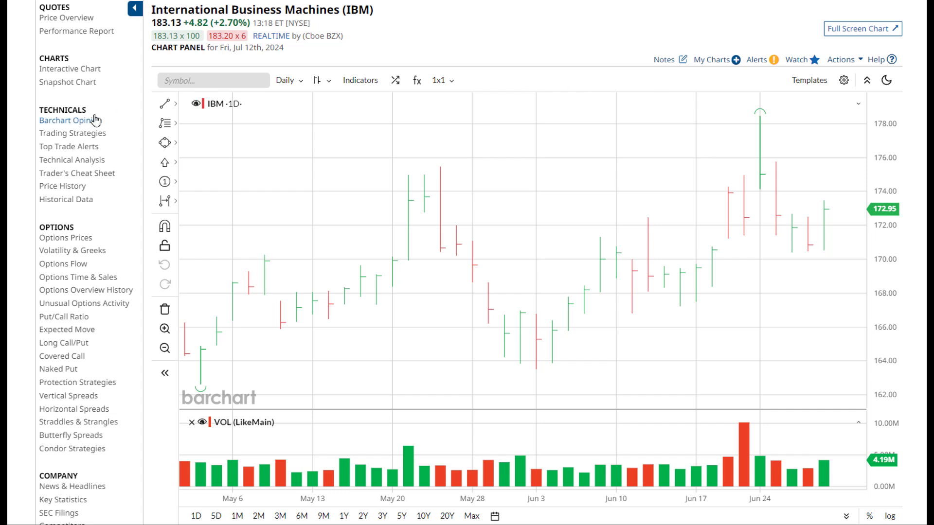
{"action": "left_click", "coordinate": [165, 317]}
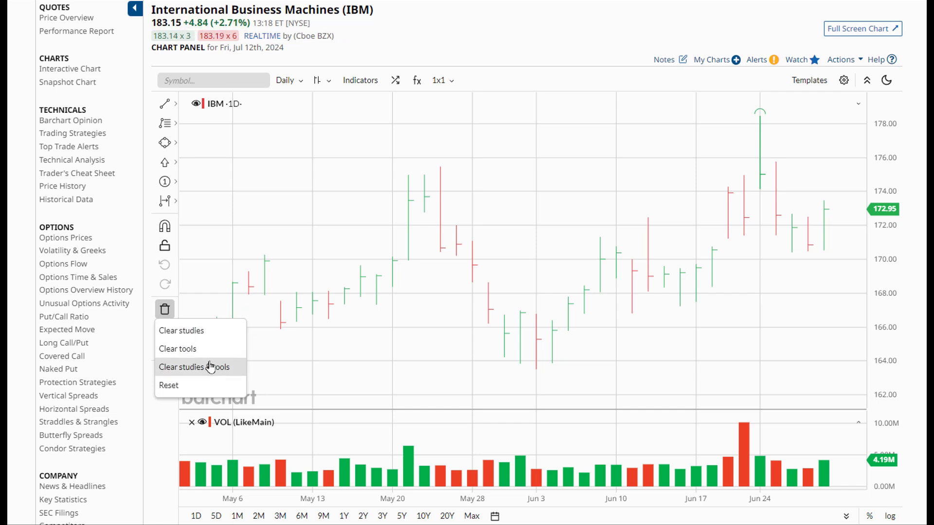
{"action": "left_click", "coordinate": [173, 387]}
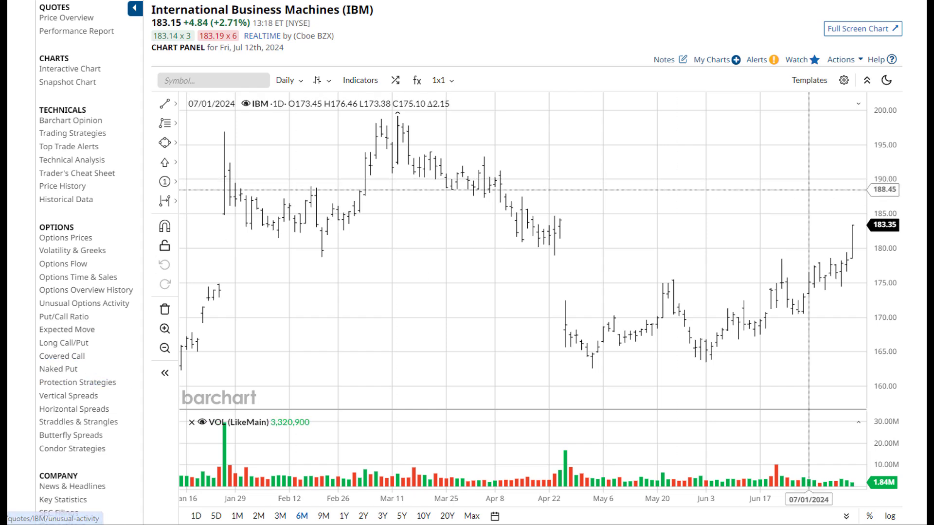
Search Standalone Studies for 'relat' and add the Relative Strength Index indicator
{"action": "left_click", "coordinate": [359, 90]}
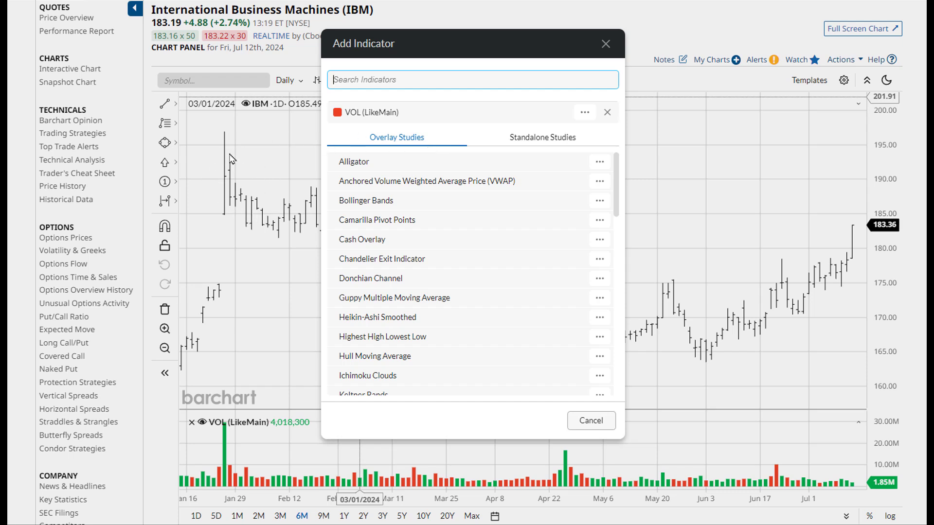
{"action": "left_click", "coordinate": [547, 140]}
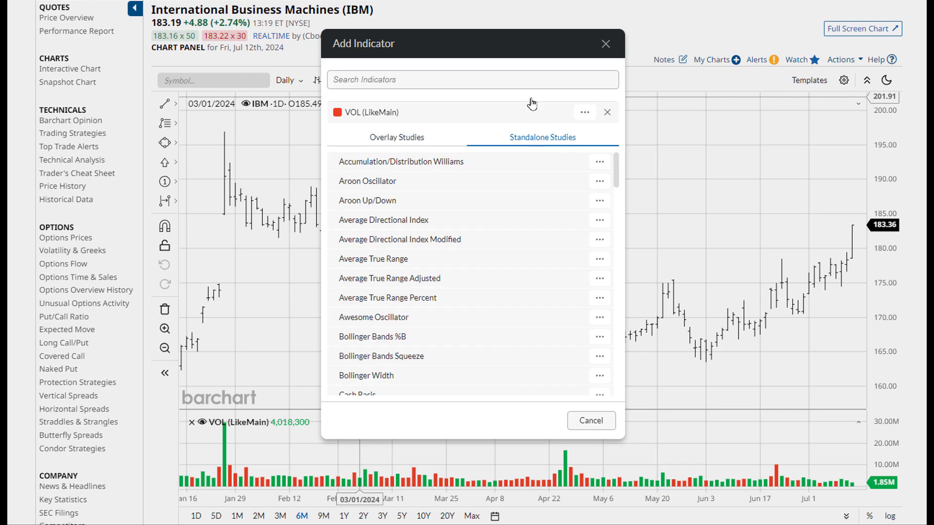
{"action": "mouse_move", "coordinate": [618, 181]}
{"action": "left_mouse_down"}
{"action": "mouse_move", "coordinate": [612, 337]}
{"action": "mouse_move", "coordinate": [625, 173]}
{"action": "left_mouse_up"}
{"action": "left_click", "coordinate": [479, 83]}
{"action": "type", "text": "relat"}
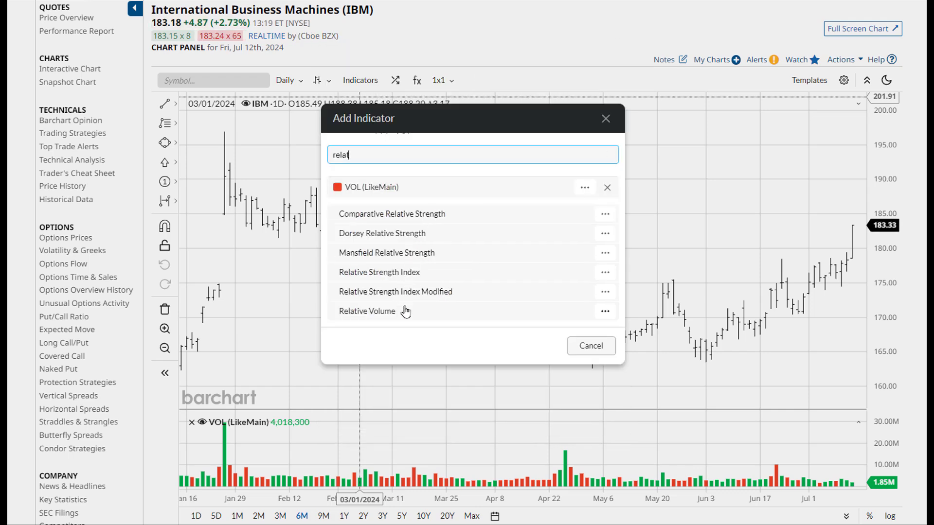
{"action": "left_click", "coordinate": [402, 292]}
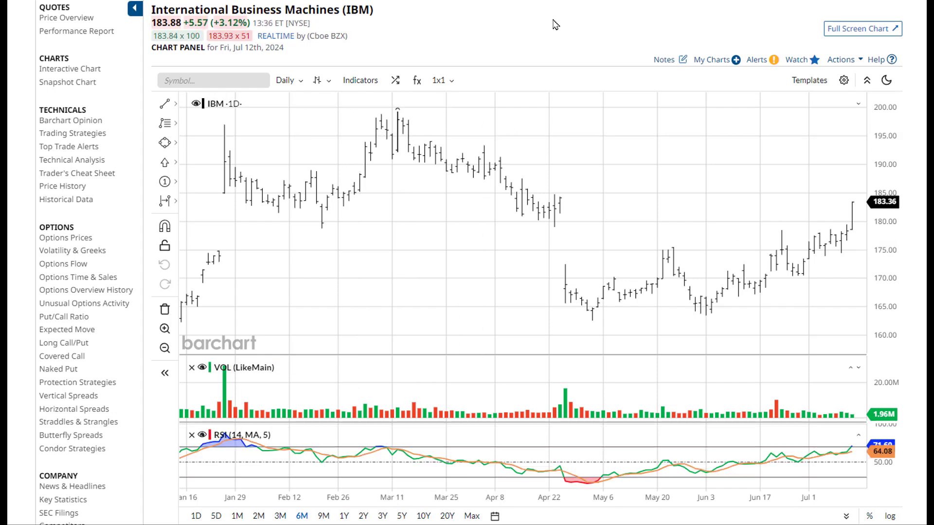
Remove the VOL study and set the RSI to period 11 with EMA averaging
{"action": "left_click", "coordinate": [347, 83]}
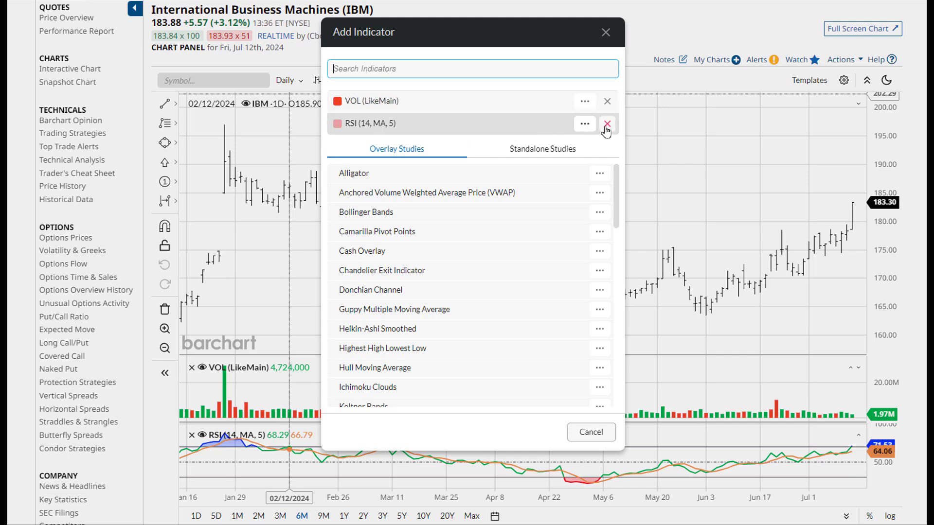
{"action": "left_click", "coordinate": [608, 103]}
{"action": "left_click", "coordinate": [368, 116]}
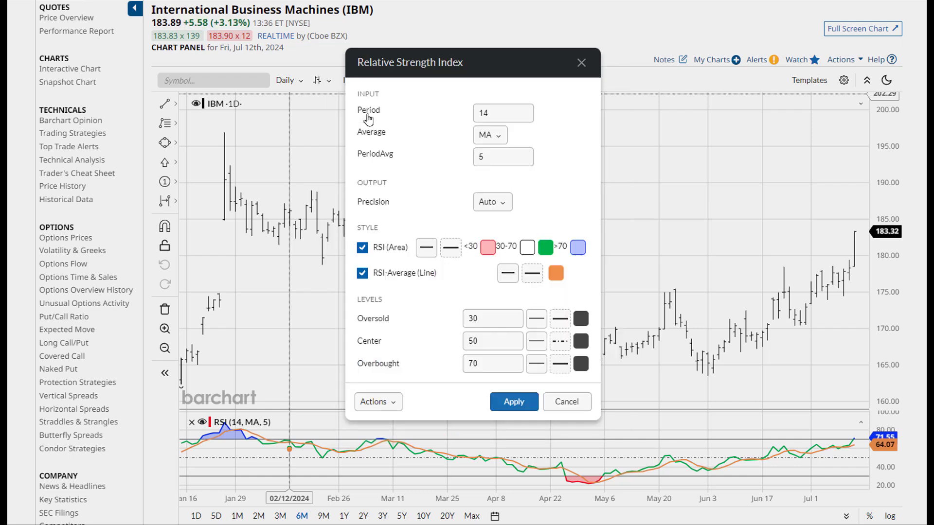
{"action": "left_click", "coordinate": [529, 117]}
{"action": "left_click", "coordinate": [529, 117]}
{"action": "left_click", "coordinate": [529, 116]}
{"action": "left_click", "coordinate": [492, 139]}
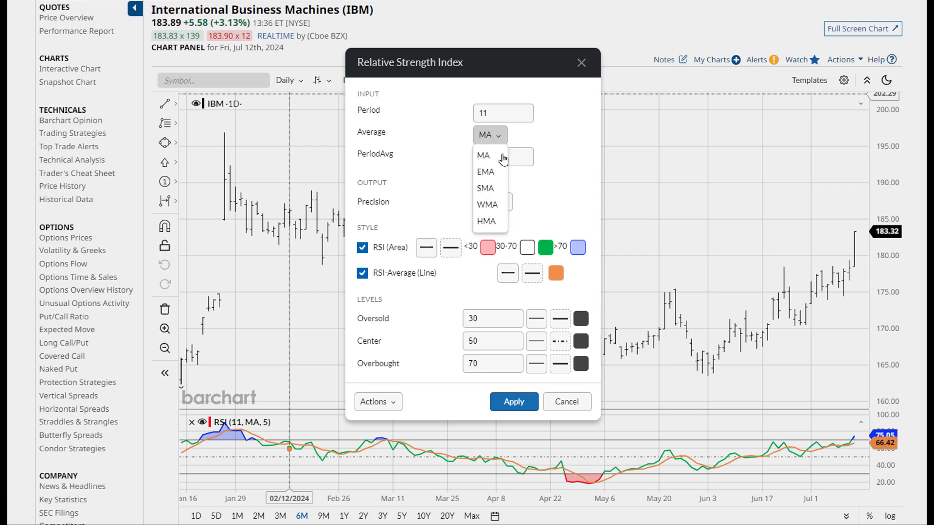
{"action": "left_click", "coordinate": [498, 175]}
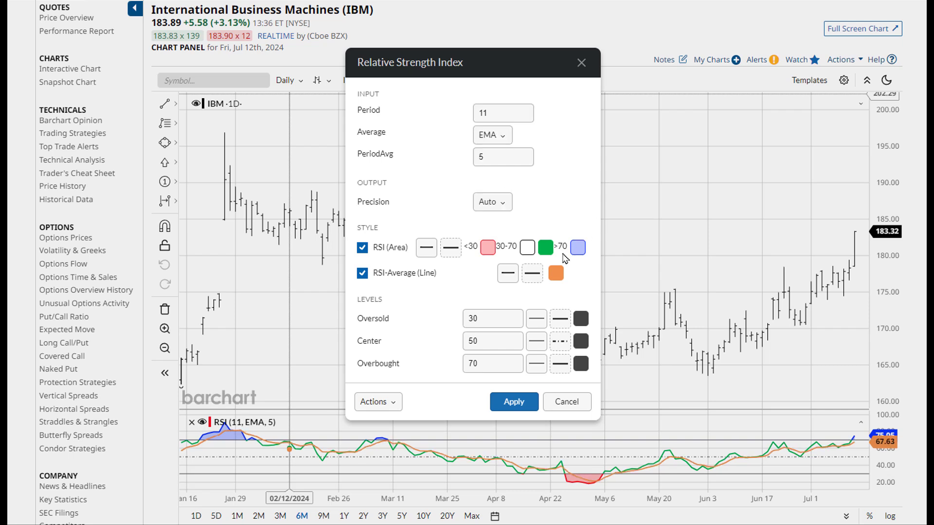
{"action": "left_click", "coordinate": [518, 400]}
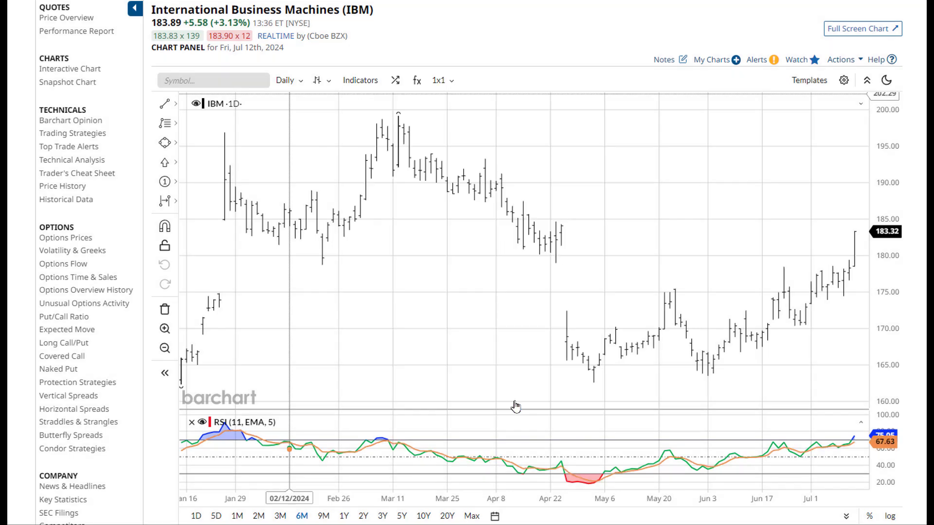
Reset the RSI study's settings to defaults so its pane reads RSI (14, MA, 5)
{"action": "left_click", "coordinate": [220, 427]}
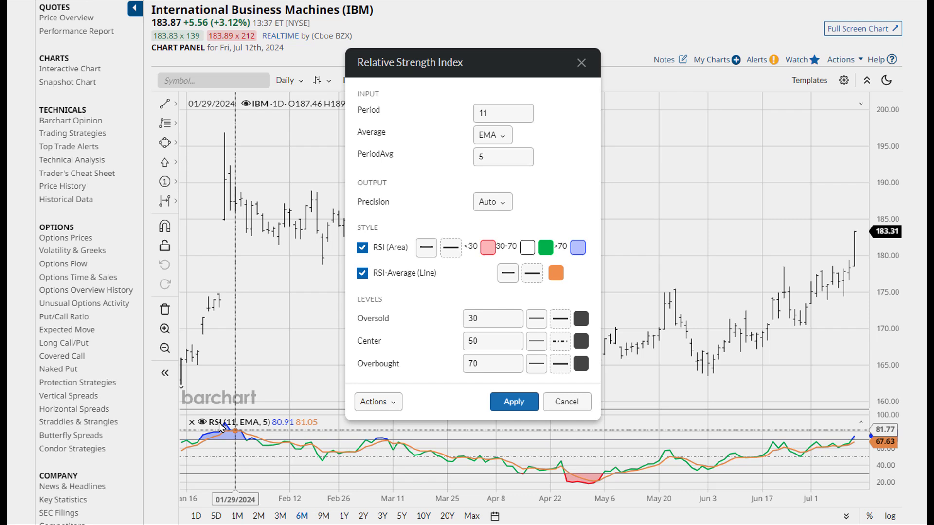
{"action": "left_click", "coordinate": [384, 406]}
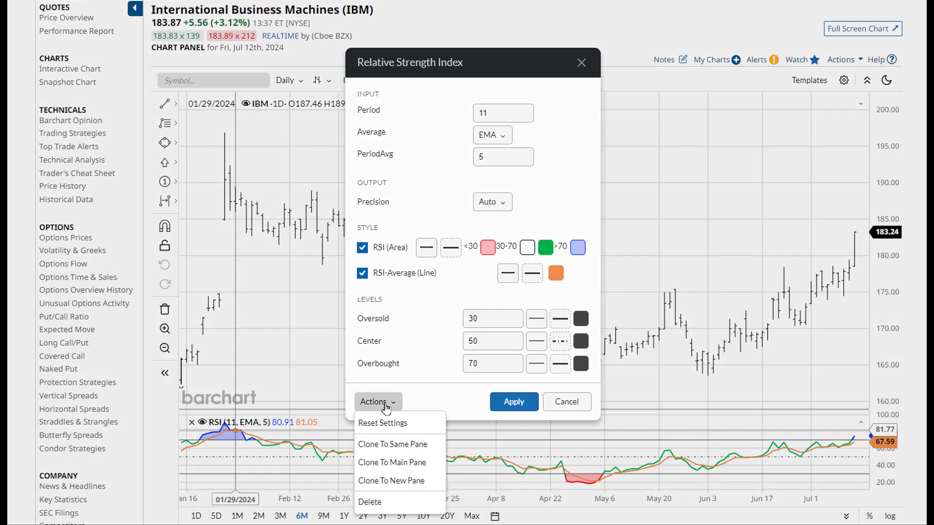
{"action": "left_click", "coordinate": [428, 429]}
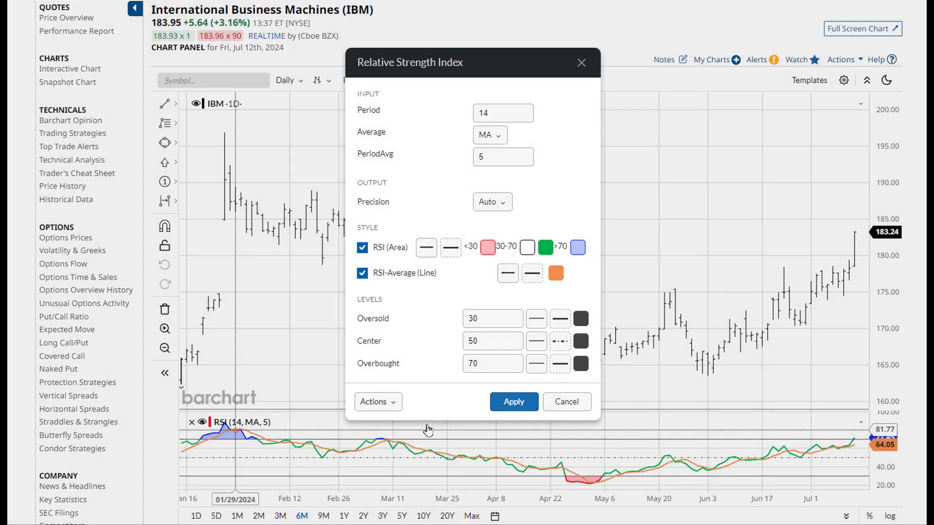
{"action": "left_click", "coordinate": [514, 402]}
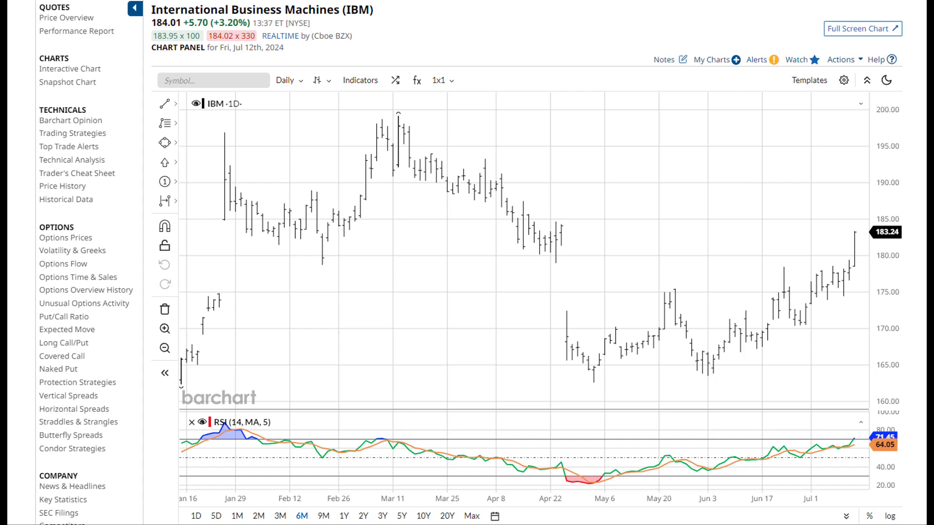
Zoom in on the late February–March price bars, then return to the full date range
{"action": "left_click", "coordinate": [166, 330]}
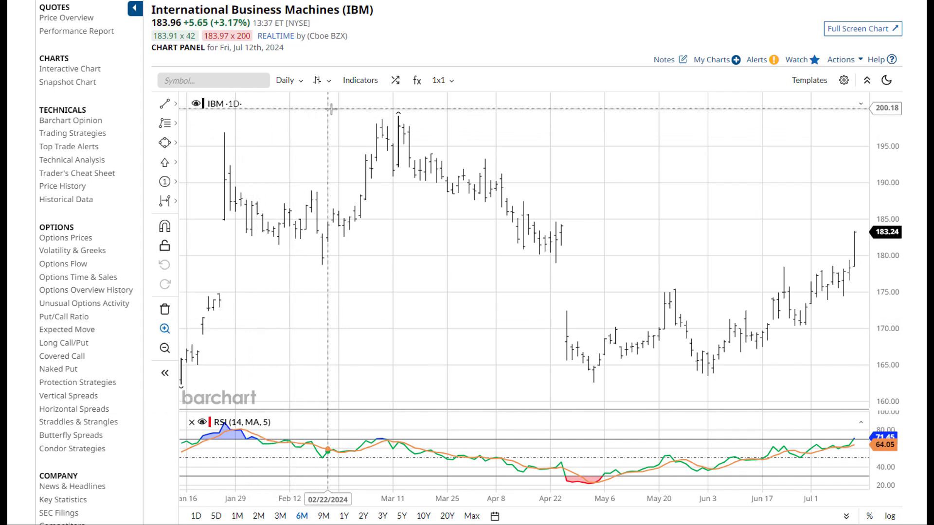
{"action": "left_click_drag", "start_coordinate": [339, 105], "coordinate": [447, 218]}
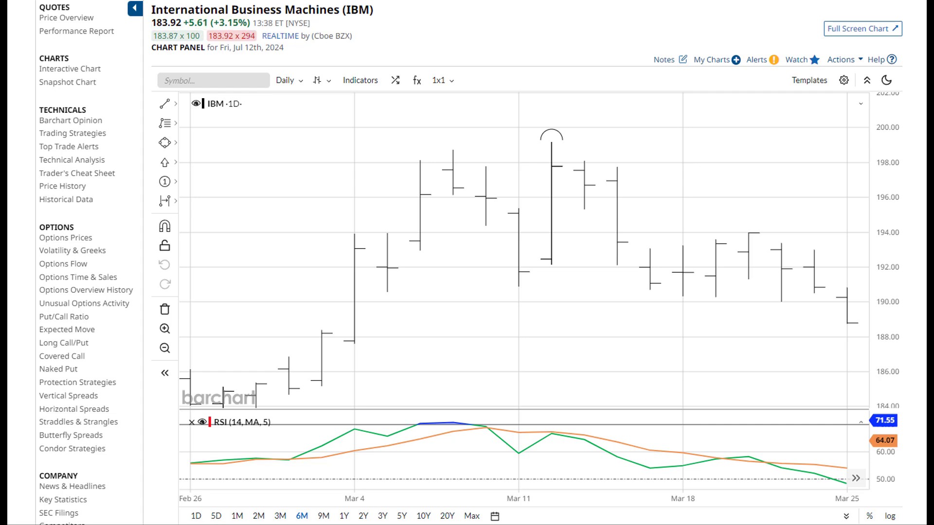
{"action": "left_click", "coordinate": [165, 349]}
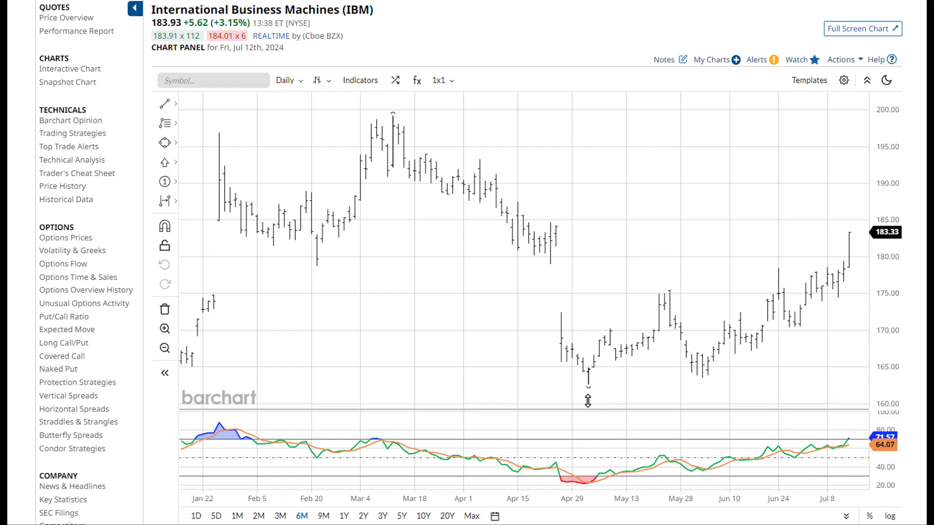
Enlarge the RSI pane, inspect its February–March peak, then remove the RSI pane
{"action": "left_click_drag", "start_coordinate": [588, 410], "coordinate": [588, 247]}
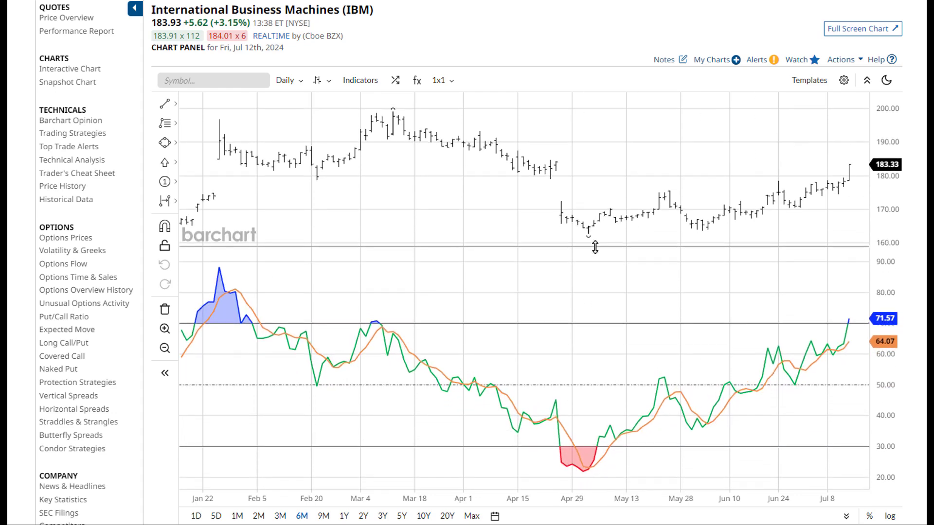
{"action": "left_click", "coordinate": [161, 332]}
{"action": "left_click_drag", "start_coordinate": [311, 301], "coordinate": [430, 379]}
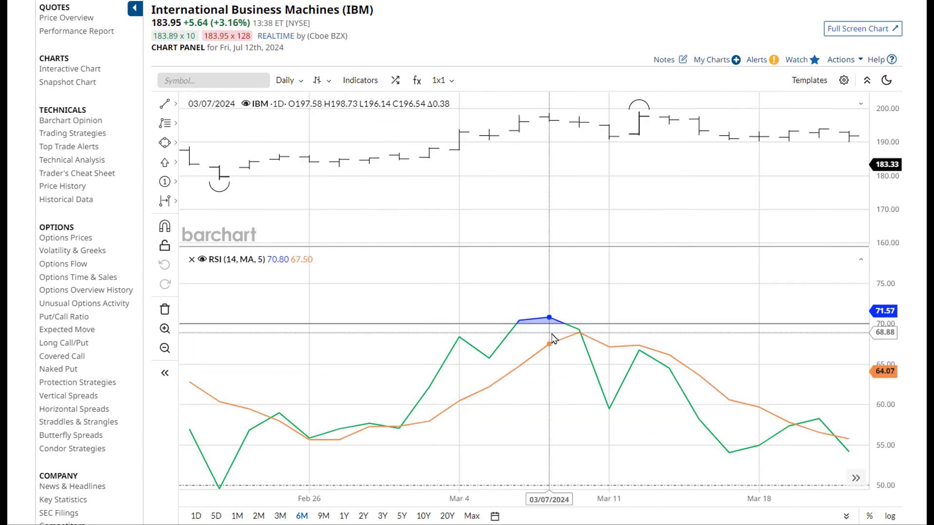
{"action": "left_click", "coordinate": [165, 348]}
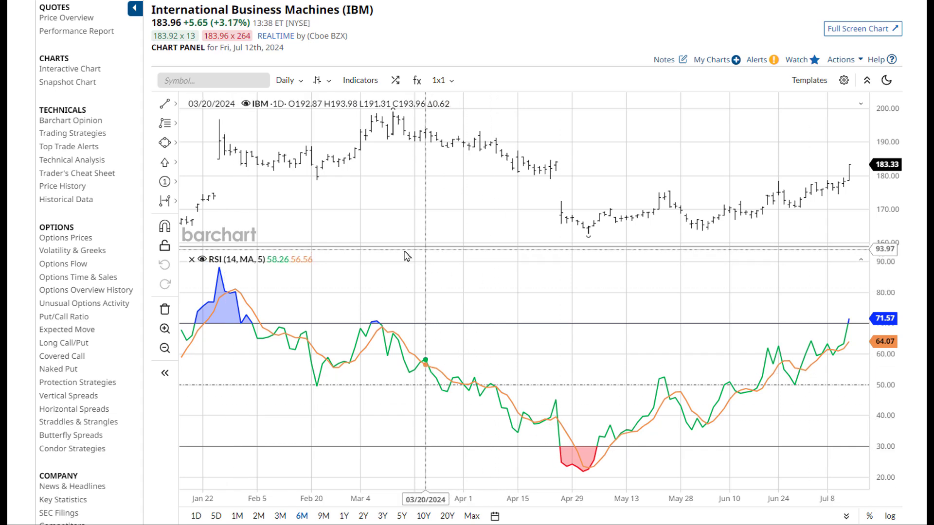
{"action": "left_click", "coordinate": [192, 260]}
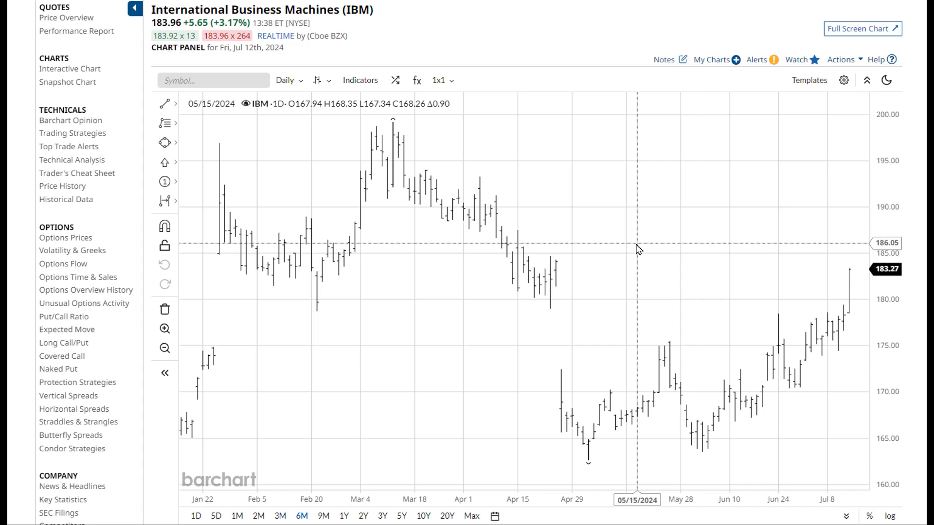
Add the S&P 500 Index and S&P 100 Index as comparison symbols
{"action": "left_click", "coordinate": [395, 86]}
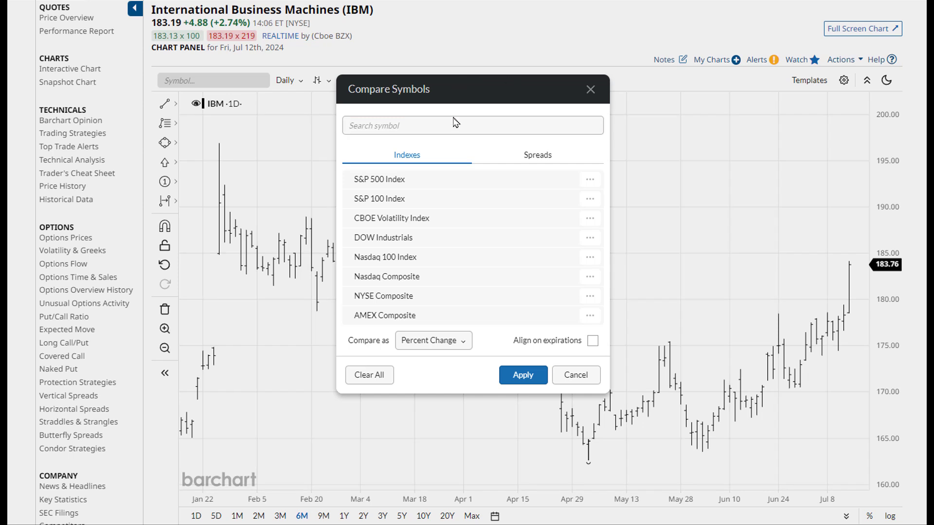
{"action": "scroll", "coordinate": [452, 188], "scroll_direction": "down", "scroll_amount": 2}
{"action": "scroll", "coordinate": [449, 193], "scroll_direction": "up", "scroll_amount": 2}
{"action": "left_click", "coordinate": [540, 160]}
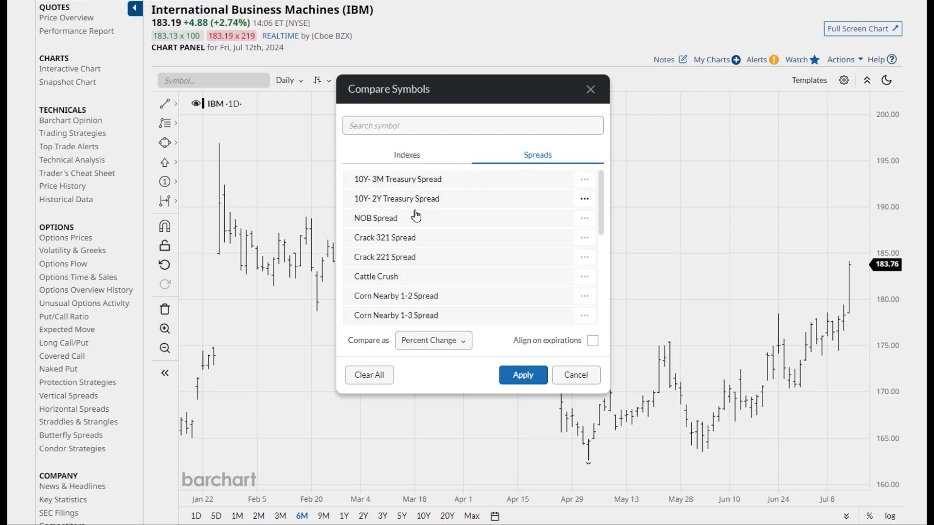
{"action": "scroll", "coordinate": [438, 216], "scroll_direction": "down", "scroll_amount": 3}
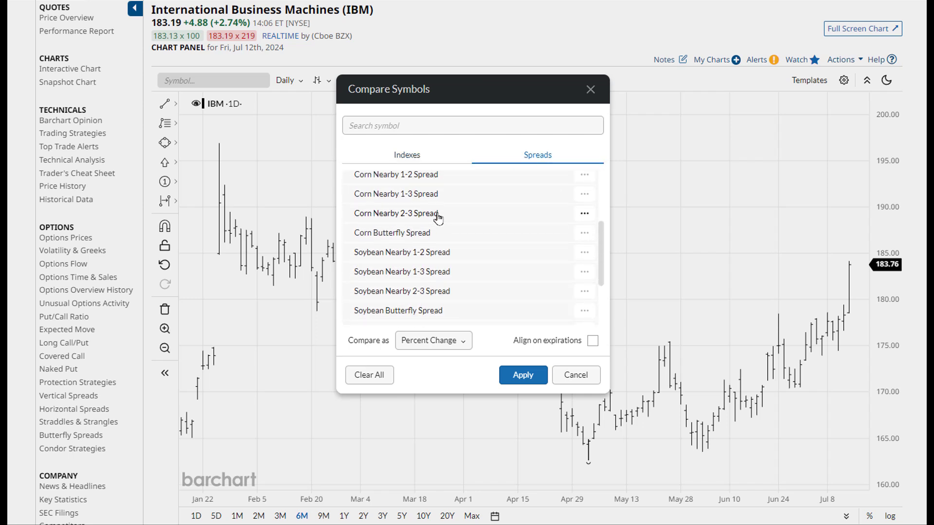
{"action": "scroll", "coordinate": [438, 216], "scroll_direction": "up", "scroll_amount": 5}
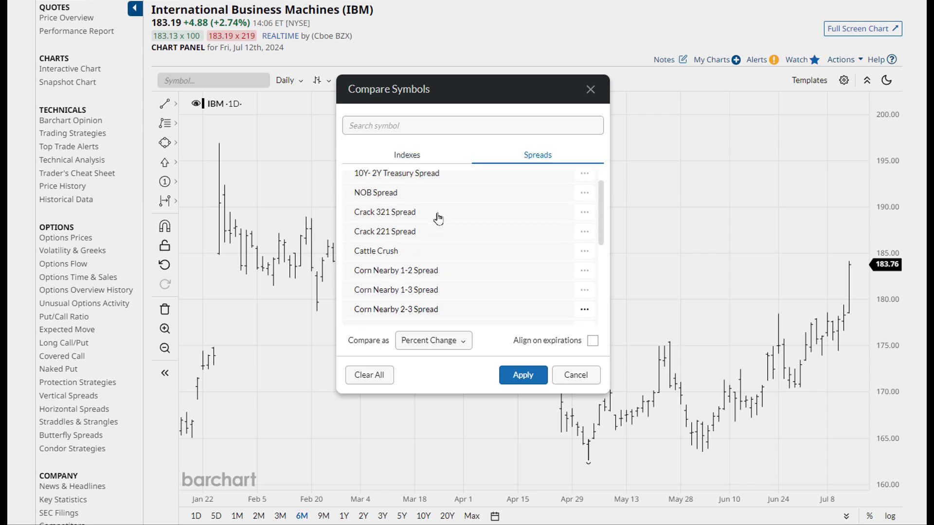
{"action": "left_click", "coordinate": [406, 157]}
{"action": "left_click", "coordinate": [409, 124]}
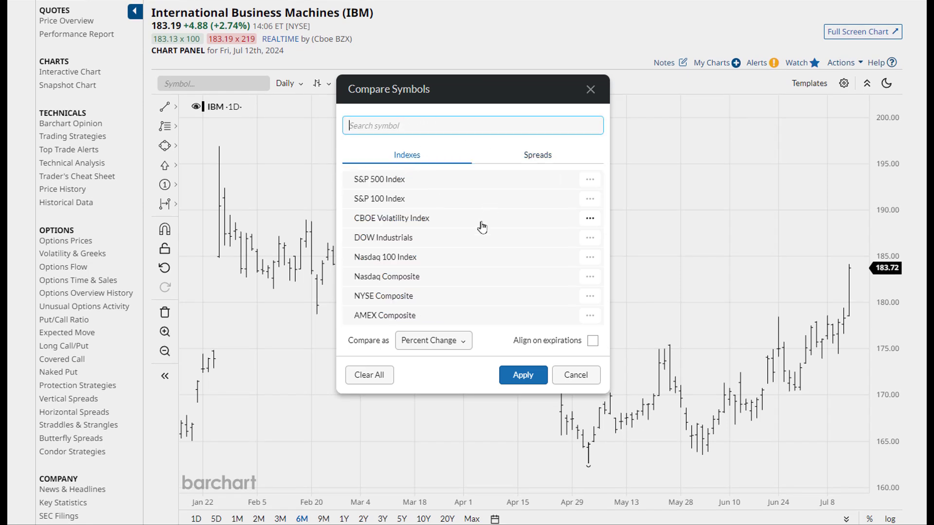
{"action": "left_click", "coordinate": [403, 186]}
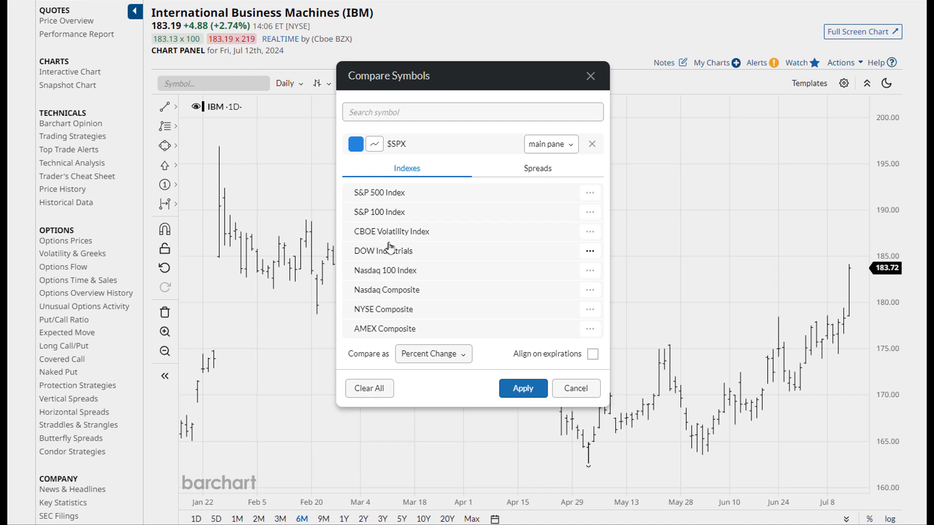
{"action": "left_click", "coordinate": [389, 213]}
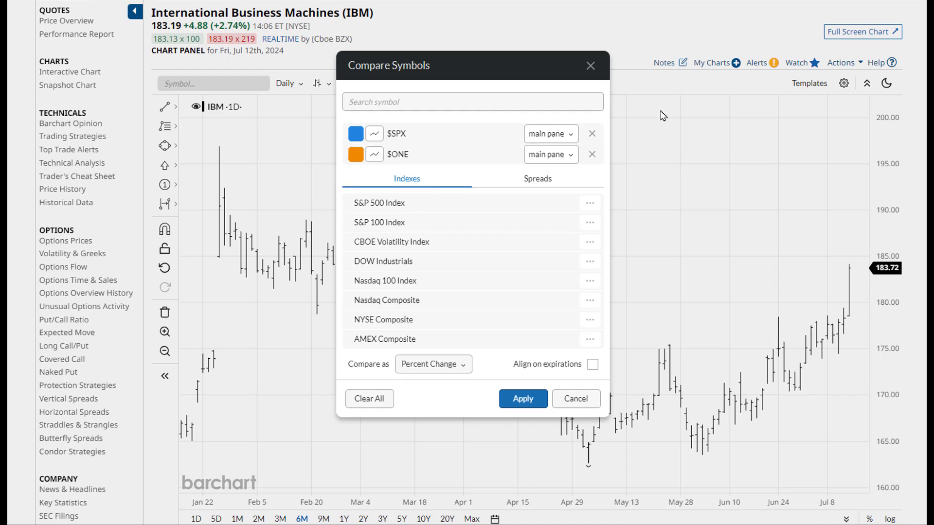
Plot $ONE in a new pane, keep Percent Change scaling, and apply the comparisons
{"action": "left_click", "coordinate": [356, 155]}
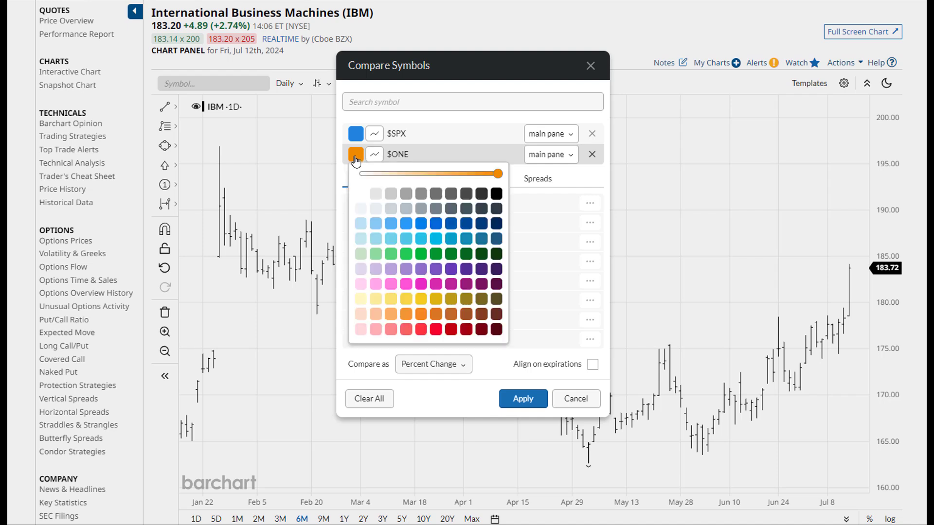
{"action": "left_click", "coordinate": [443, 142]}
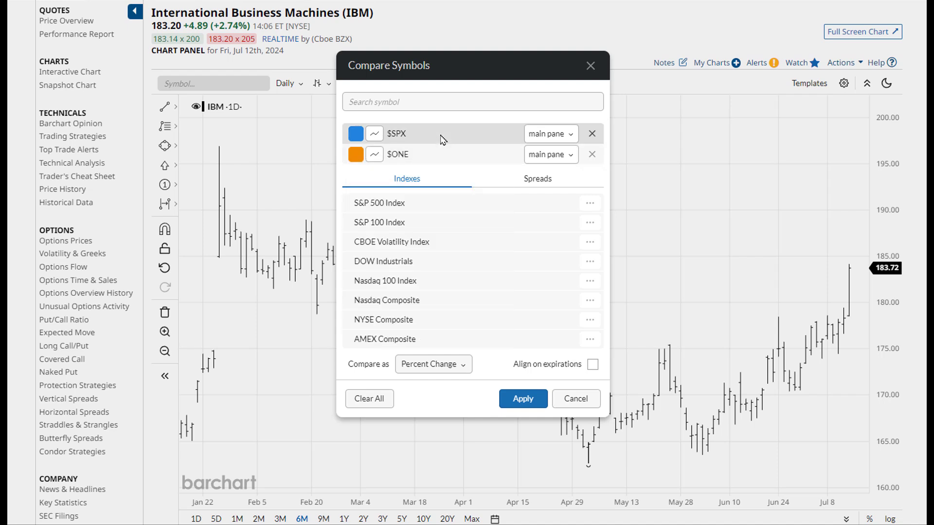
{"action": "left_click", "coordinate": [557, 162]}
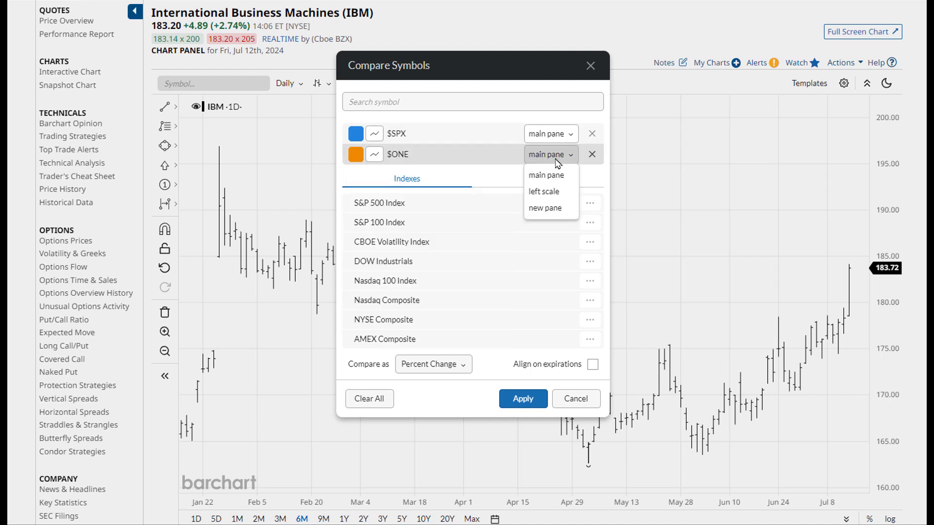
{"action": "left_click", "coordinate": [545, 208]}
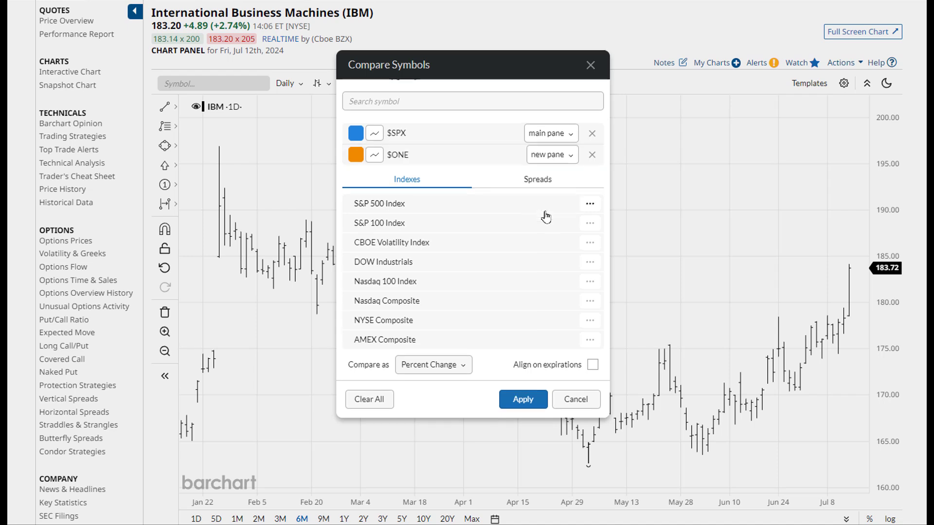
{"action": "left_click", "coordinate": [447, 369]}
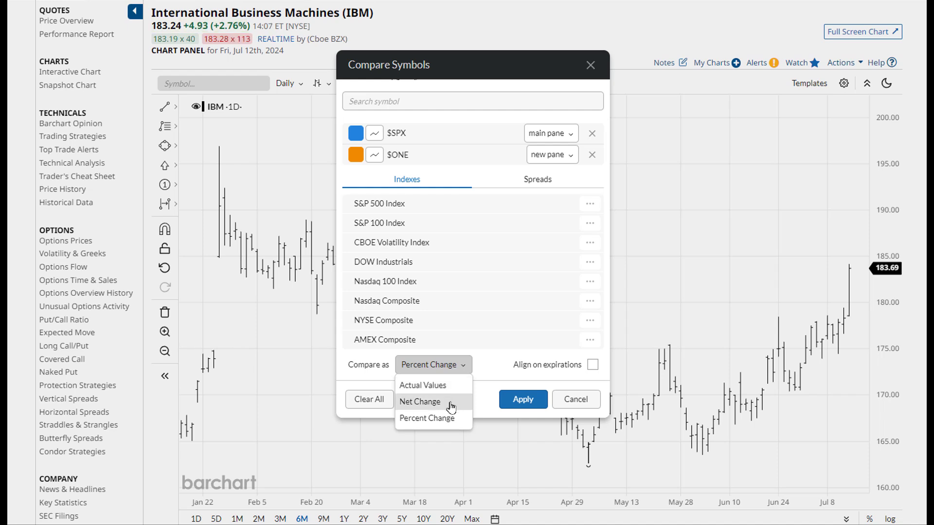
{"action": "left_click", "coordinate": [521, 403]}
{"action": "left_click", "coordinate": [521, 404]}
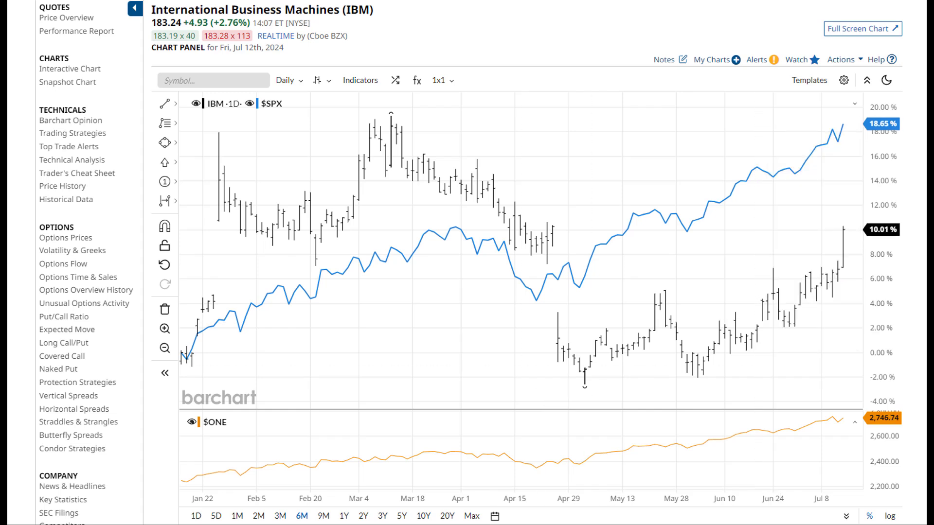
Reset the chart to remove both comparisons and browse the expression editor's popular spreads
{"action": "left_click", "coordinate": [165, 309]}
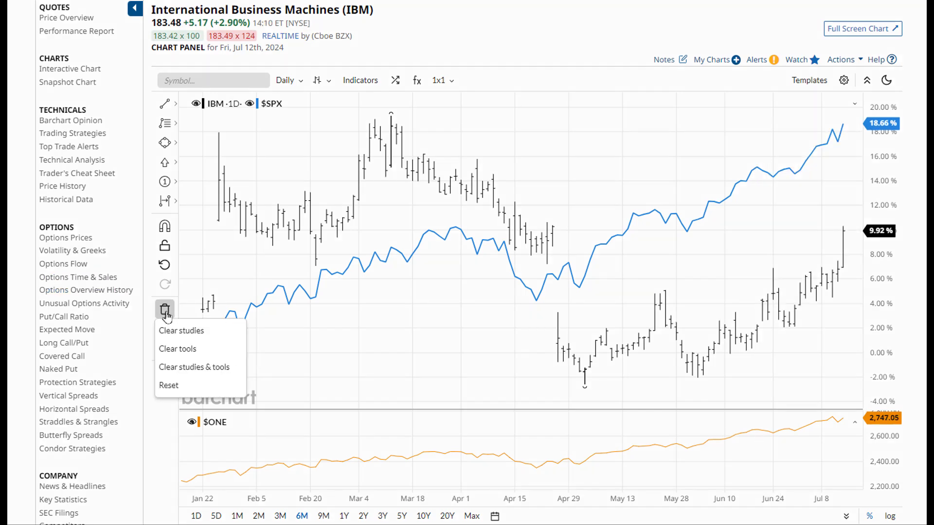
{"action": "left_click", "coordinate": [196, 385]}
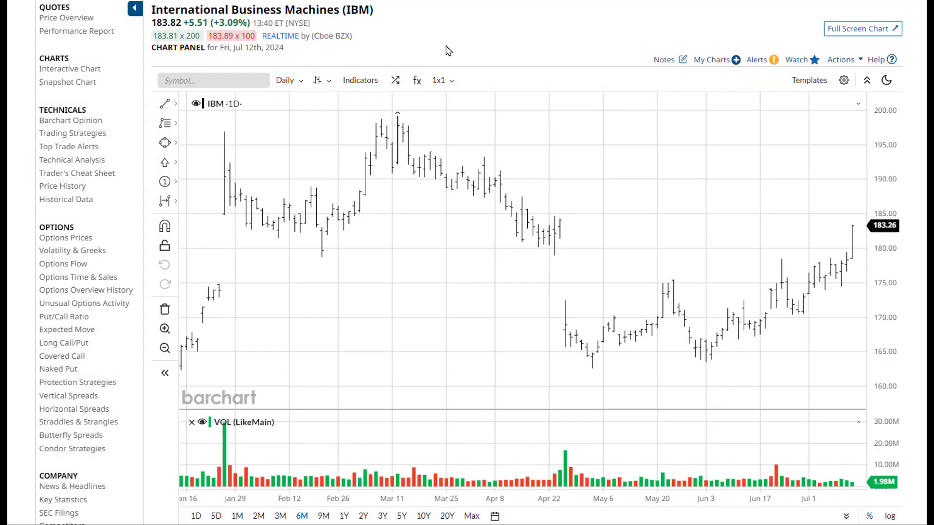
{"action": "left_click", "coordinate": [417, 91]}
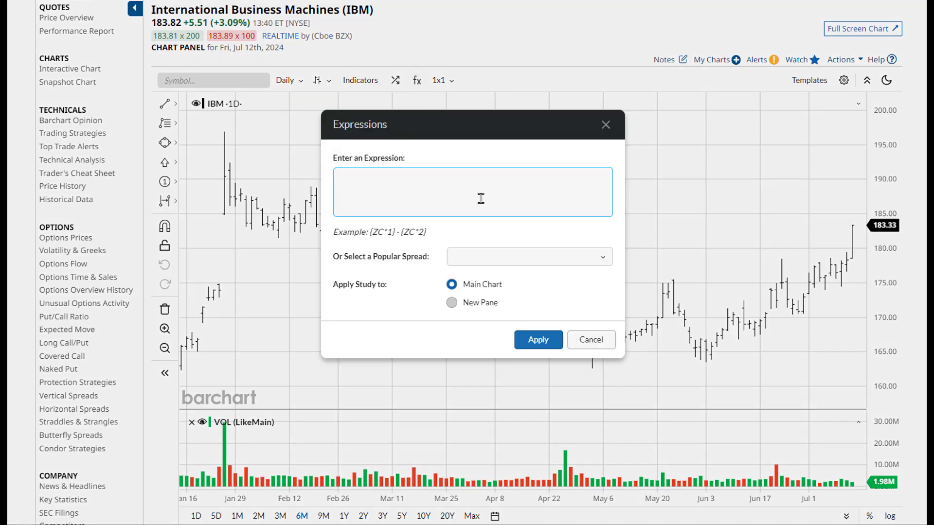
{"action": "left_click", "coordinate": [498, 262]}
{"action": "scroll", "coordinate": [505, 348], "scroll_direction": "down", "scroll_amount": 3}
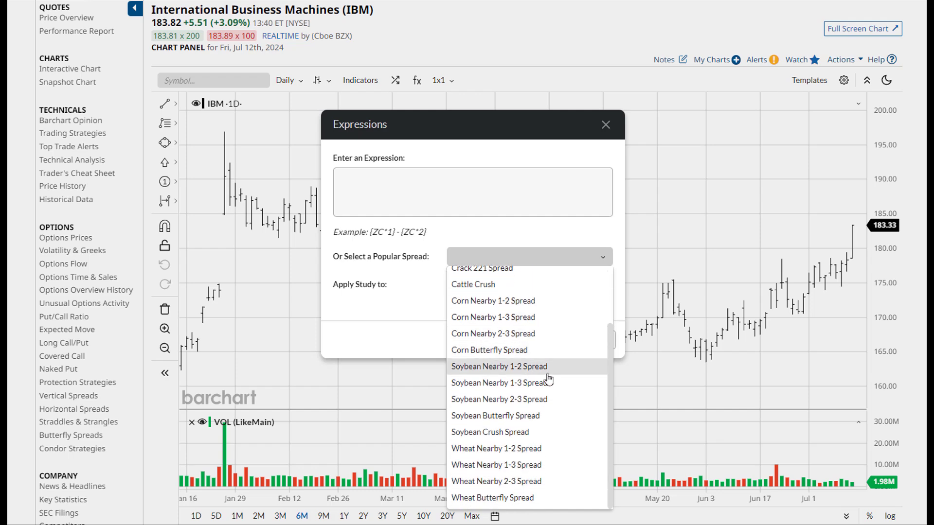
{"action": "scroll", "coordinate": [482, 375], "scroll_direction": "down", "scroll_amount": 1}
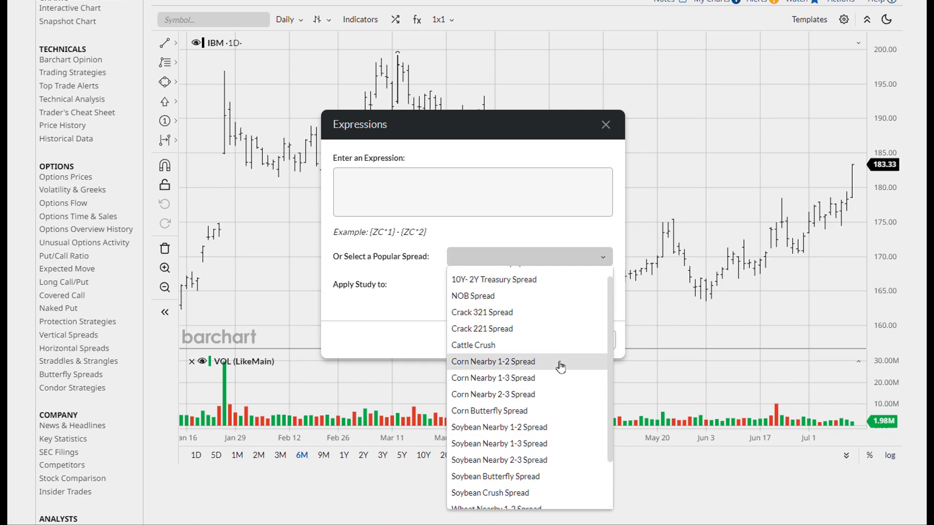
{"action": "scroll", "coordinate": [559, 365], "scroll_direction": "up", "scroll_amount": 1}
{"action": "scroll", "coordinate": [559, 204], "scroll_direction": "up", "scroll_amount": 1}
Enter the expression {IBM} / {SPY} and apply it to the main chart
{"action": "left_click", "coordinate": [458, 190]}
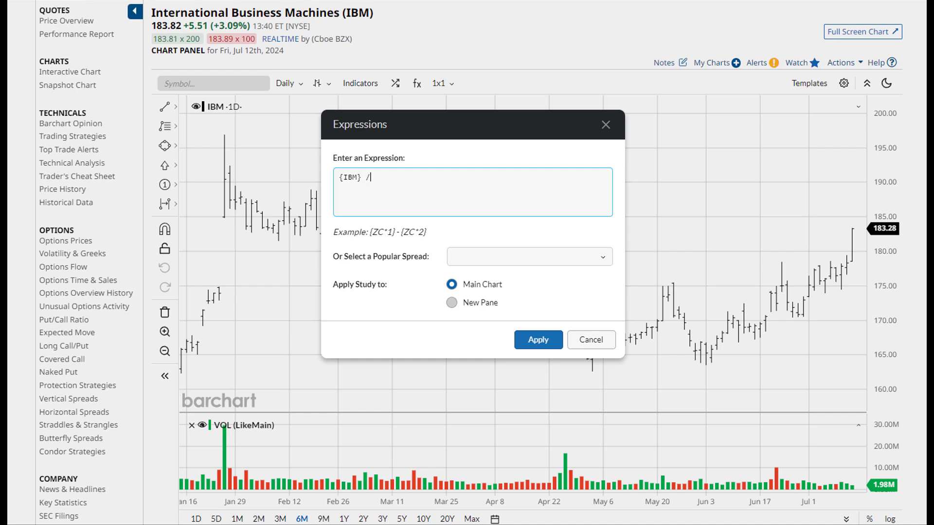
{"action": "type", "text": "{IBM} / {SPY"}
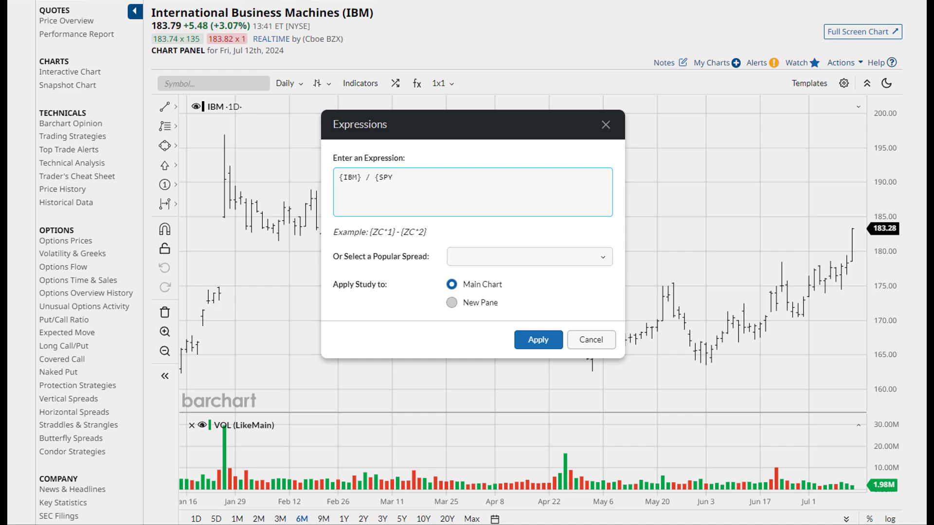
{"action": "left_click", "coordinate": [519, 338]}
{"action": "left_click", "coordinate": [538, 339]}
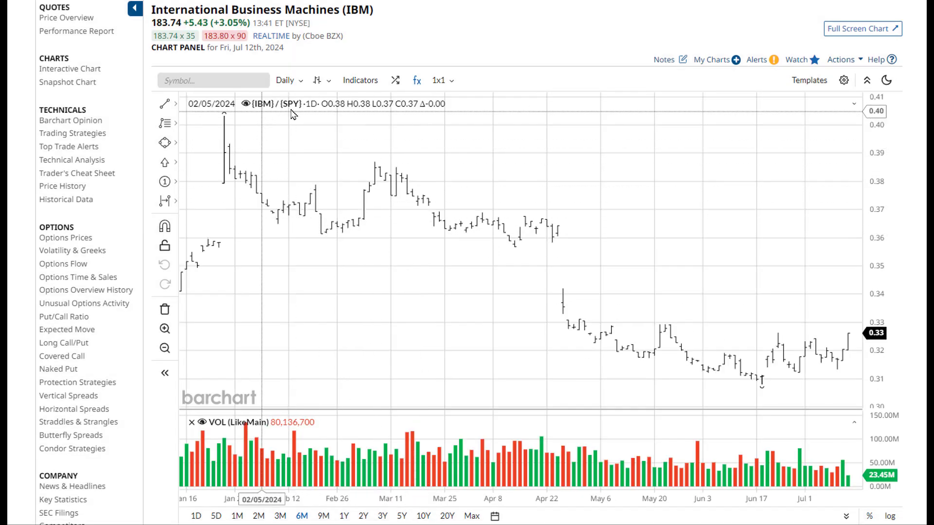
Draw the IBM/SPY ratio as a line chart, then reset to the default IBM bars
{"action": "left_click", "coordinate": [319, 81]}
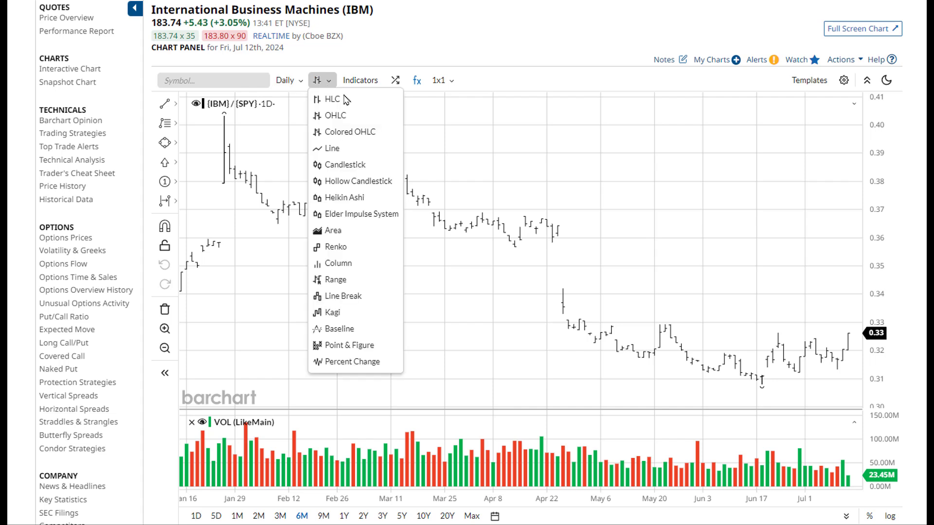
{"action": "left_click", "coordinate": [332, 148]}
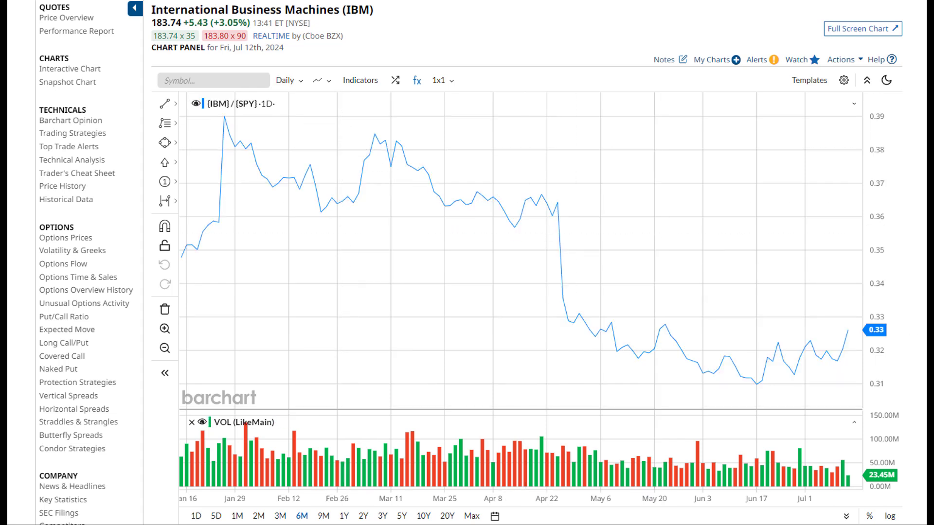
{"action": "left_click", "coordinate": [165, 309]}
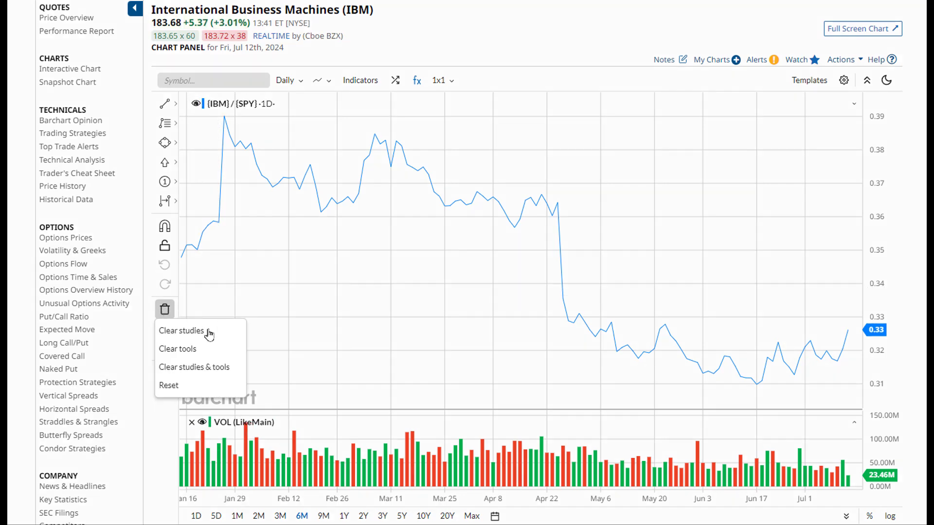
{"action": "left_click", "coordinate": [183, 385]}
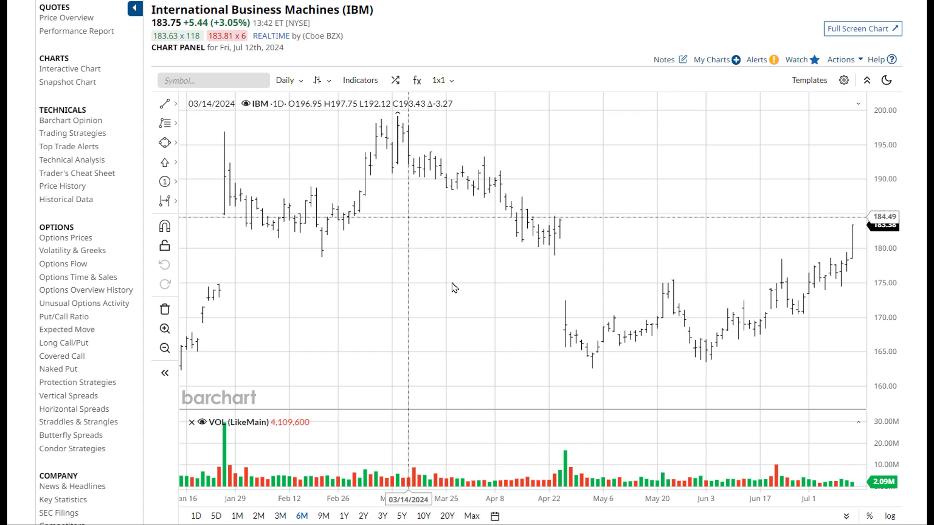
Browse Barchart's built-in templates, then apply the saved RSI+Stochastics template
{"action": "left_click", "coordinate": [807, 83]}
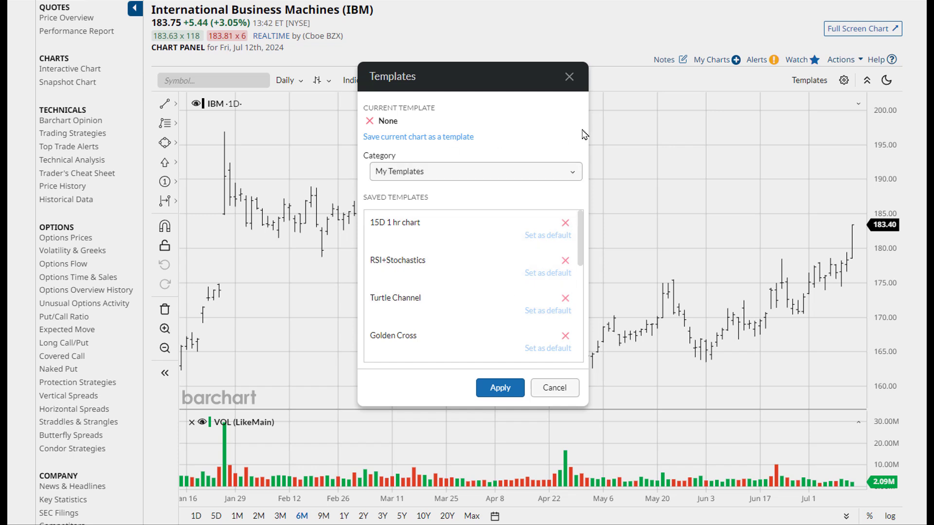
{"action": "left_click", "coordinate": [445, 176]}
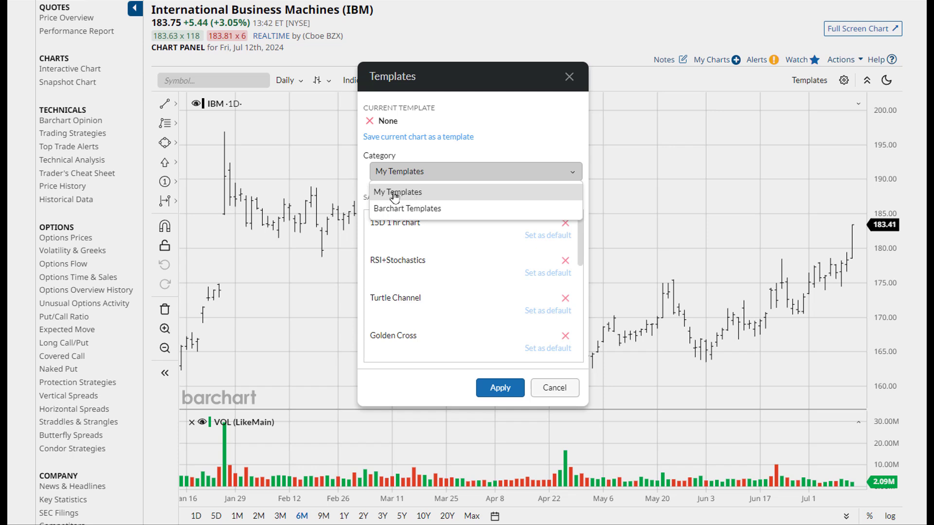
{"action": "left_click", "coordinate": [419, 209]}
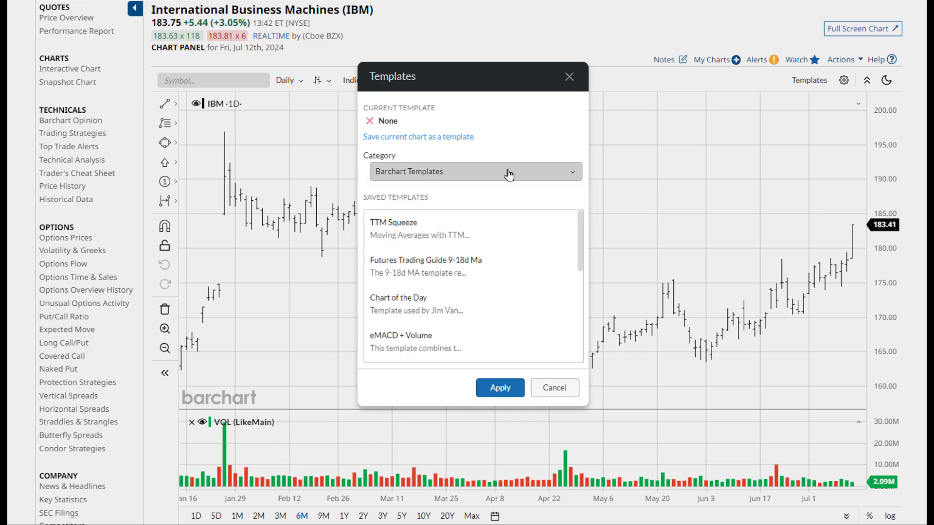
{"action": "scroll", "coordinate": [538, 261], "scroll_direction": "down", "scroll_amount": 3}
{"action": "scroll", "coordinate": [539, 261], "scroll_direction": "down", "scroll_amount": 2}
{"action": "scroll", "coordinate": [538, 261], "scroll_direction": "up", "scroll_amount": 5}
{"action": "left_click", "coordinate": [483, 172]}
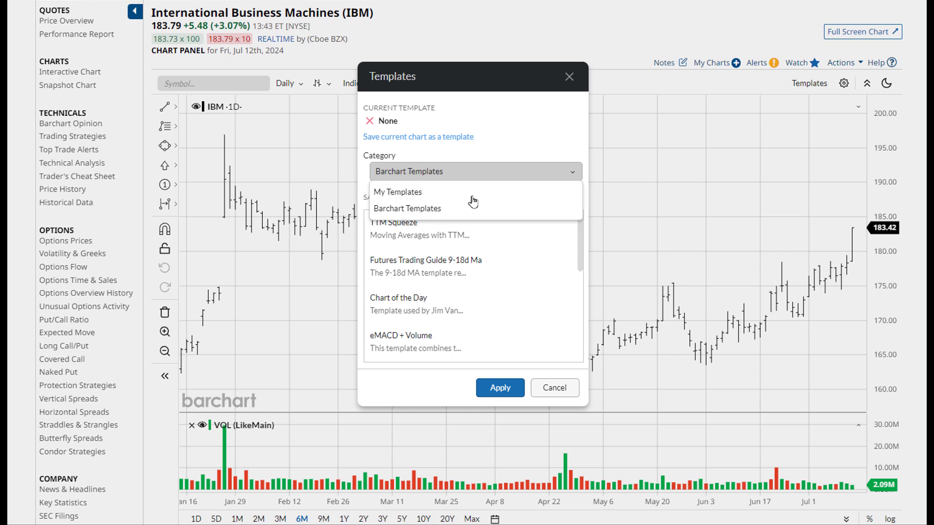
{"action": "left_click", "coordinate": [472, 195]}
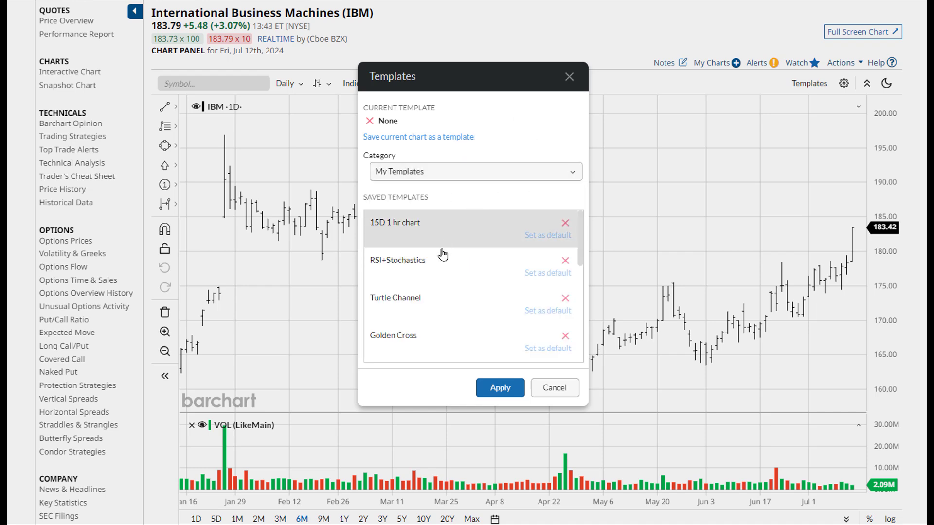
{"action": "left_click", "coordinate": [429, 270]}
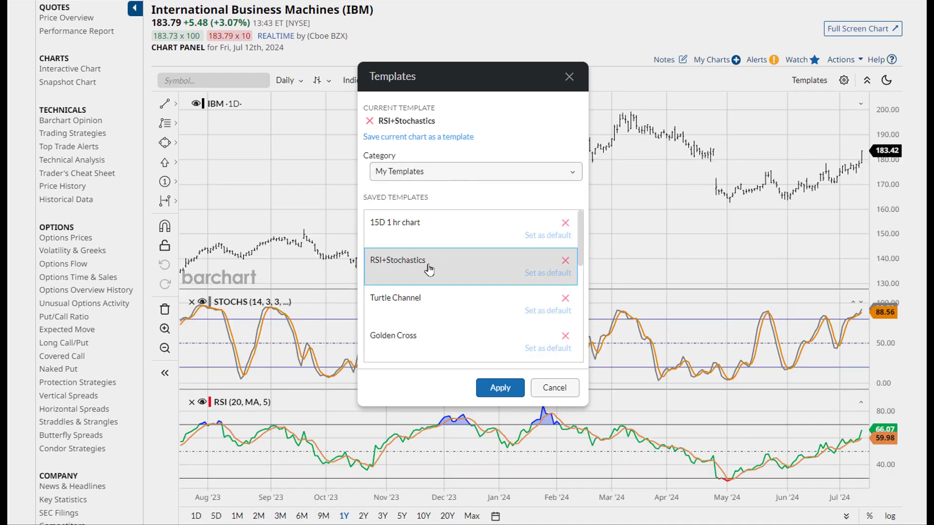
Preview Turtle Channel and Golden Cross, applying the Golden Cross template
{"action": "left_click", "coordinate": [418, 310]}
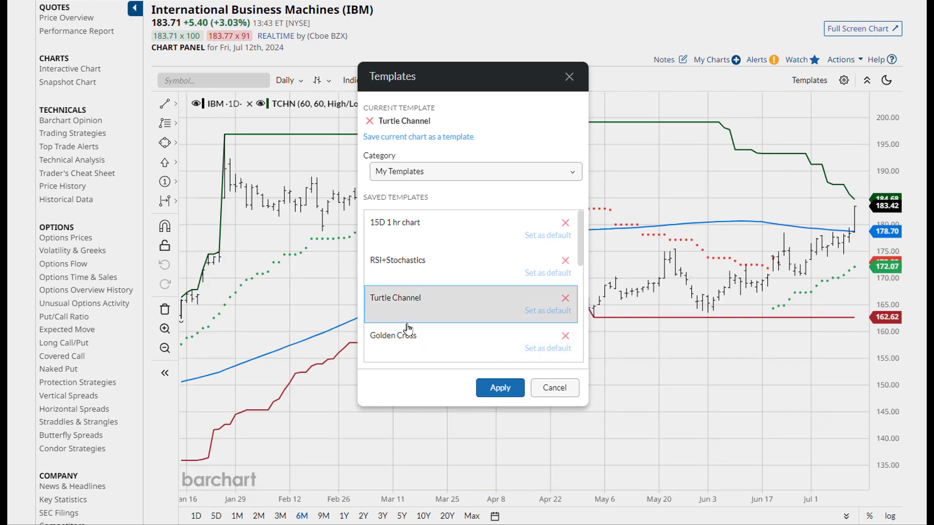
{"action": "left_click", "coordinate": [399, 343]}
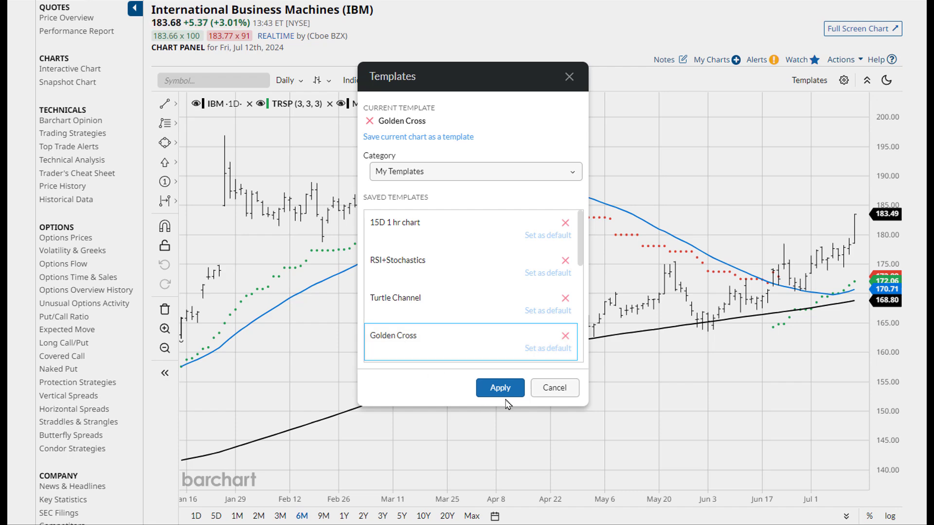
{"action": "left_click", "coordinate": [503, 393]}
Set RSI+Stochastics as the default template and apply it to the chart
{"action": "left_click", "coordinate": [801, 84]}
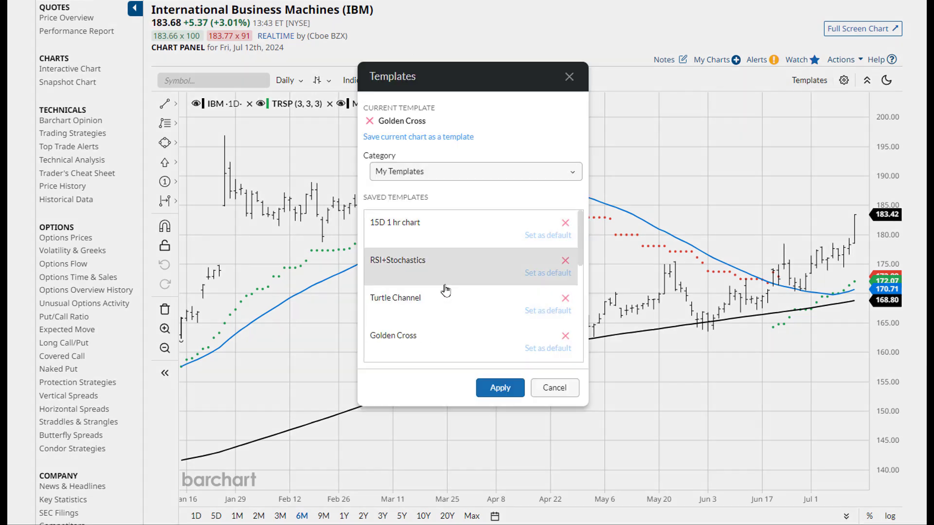
{"action": "left_click", "coordinate": [442, 309]}
{"action": "left_click", "coordinate": [423, 266]}
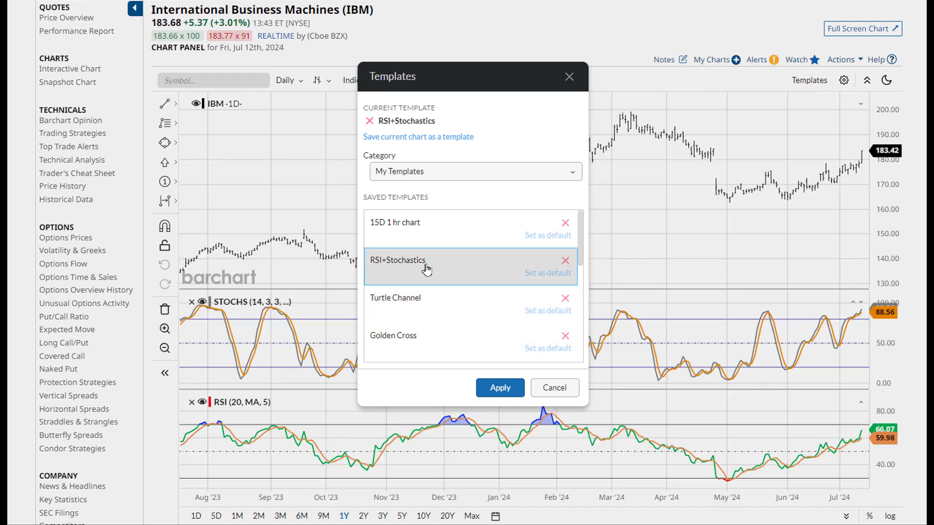
{"action": "left_click", "coordinate": [548, 273]}
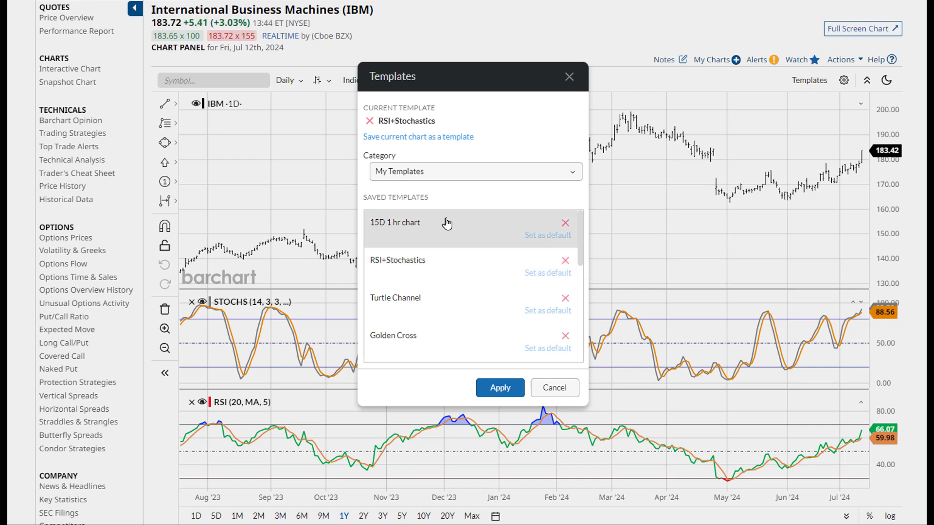
{"action": "left_click", "coordinate": [500, 388]}
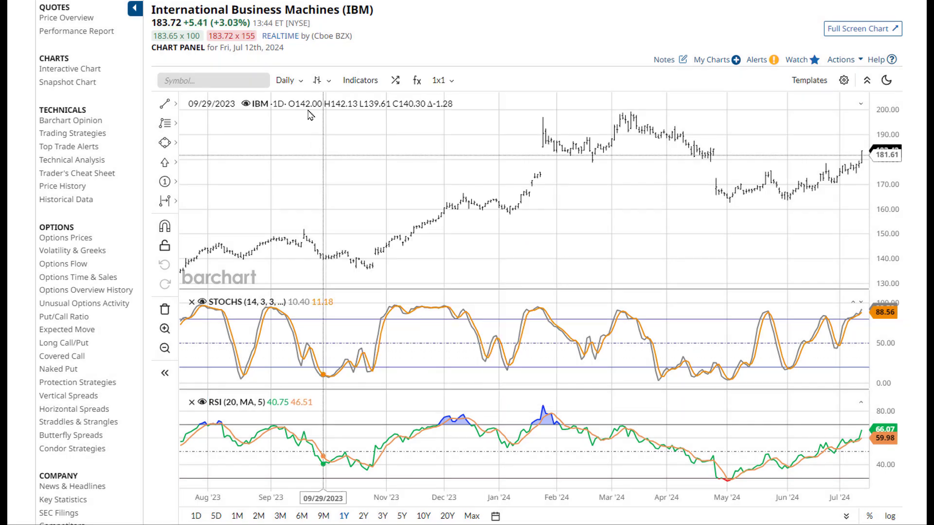
Switch IBM to candlesticks, remove the STOCHS pane, and show the last 3 months
{"action": "left_click", "coordinate": [319, 81]}
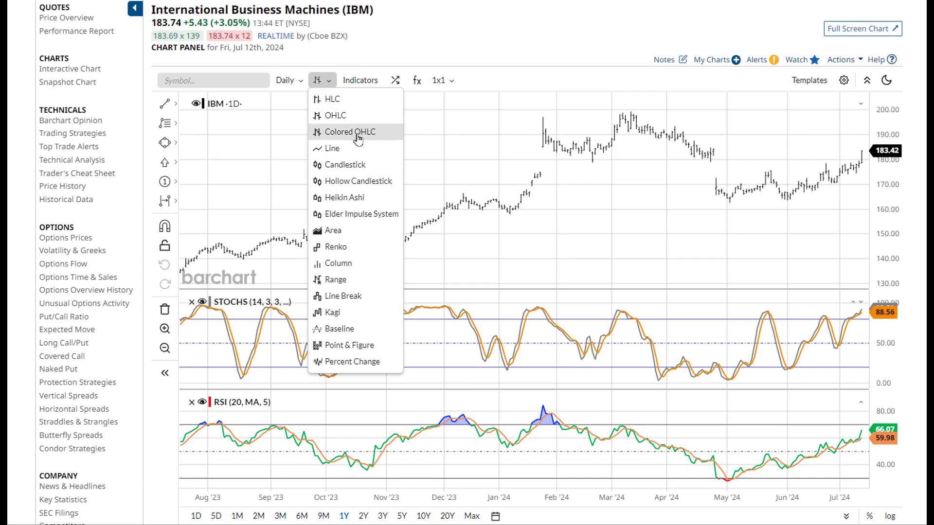
{"action": "left_click", "coordinate": [341, 164]}
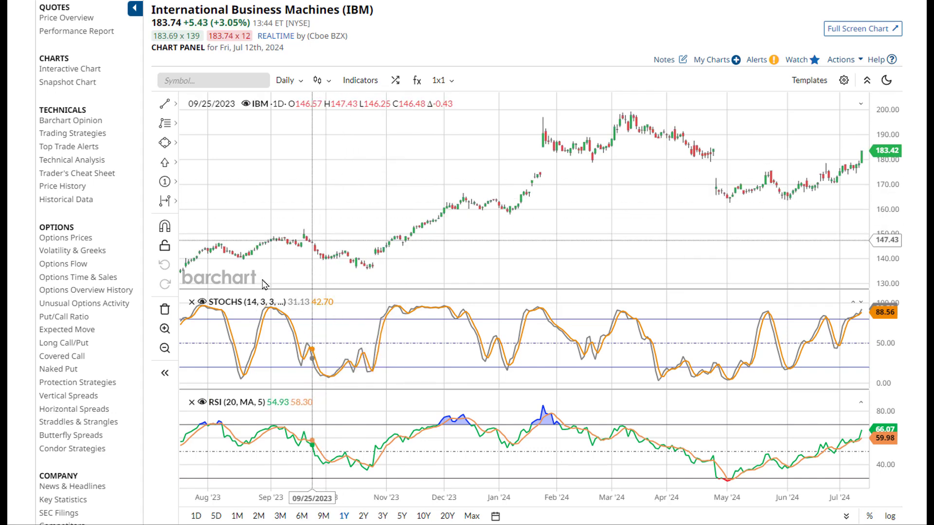
{"action": "left_click", "coordinate": [192, 302]}
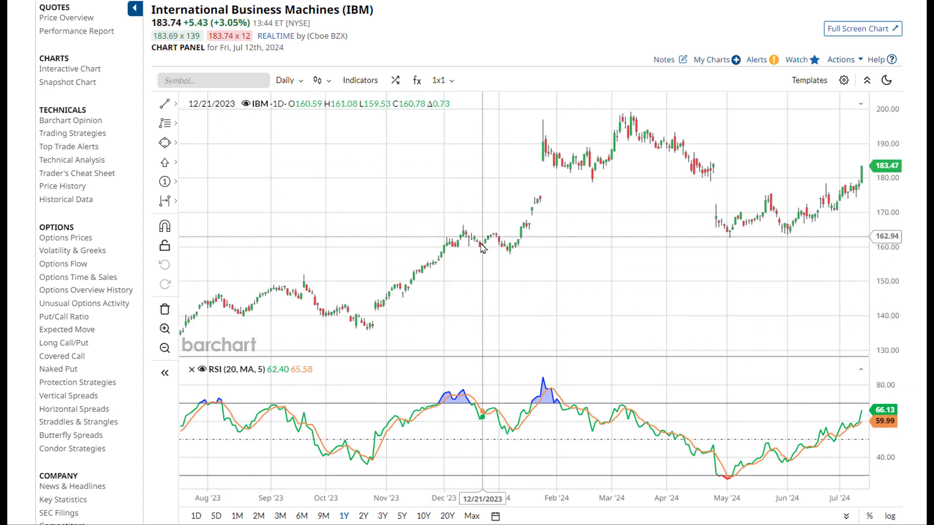
{"action": "left_click", "coordinate": [281, 516]}
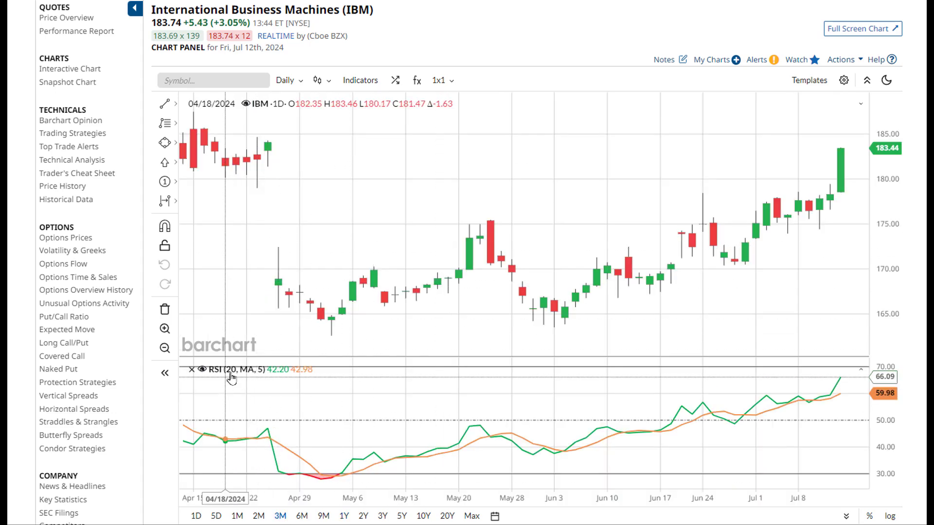
{"action": "left_click", "coordinate": [811, 83]}
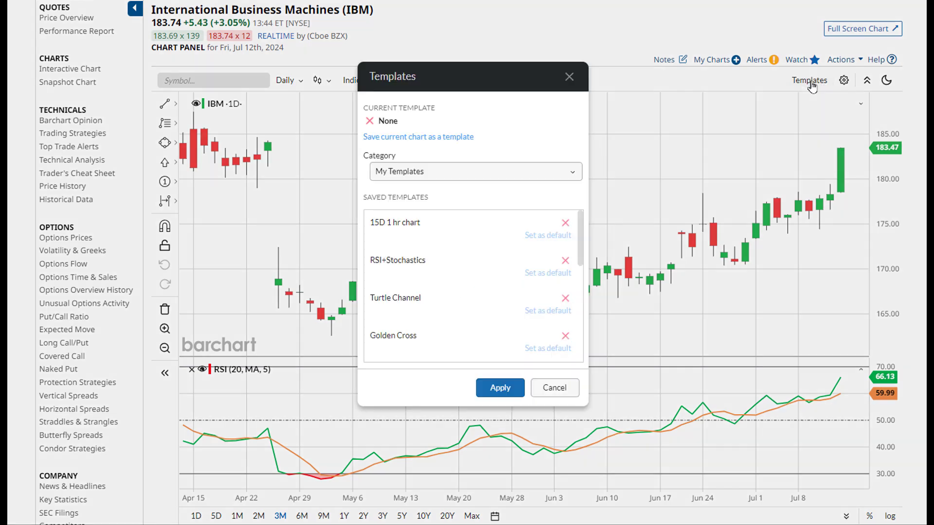
Start saving the chart as a template, cancel without saving, then show the chart-clearing options
{"action": "left_click", "coordinate": [395, 137]}
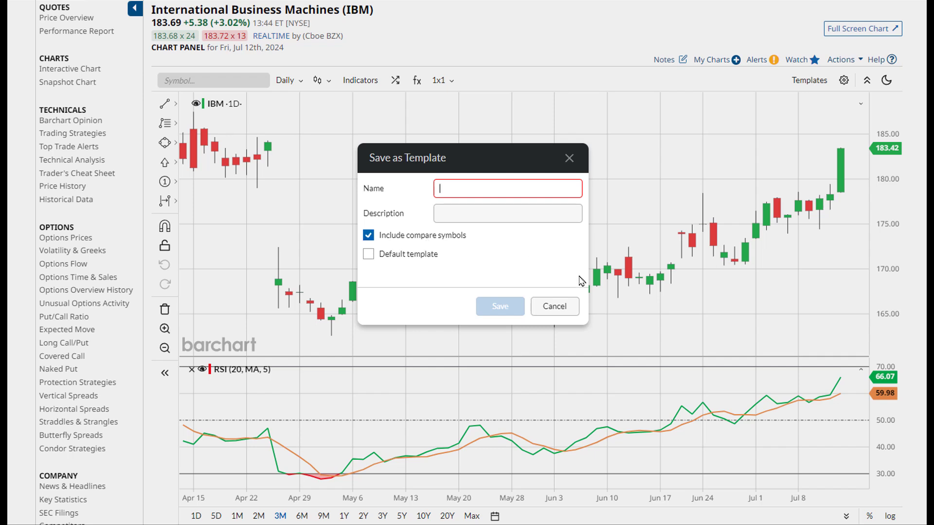
{"action": "left_click", "coordinate": [557, 311]}
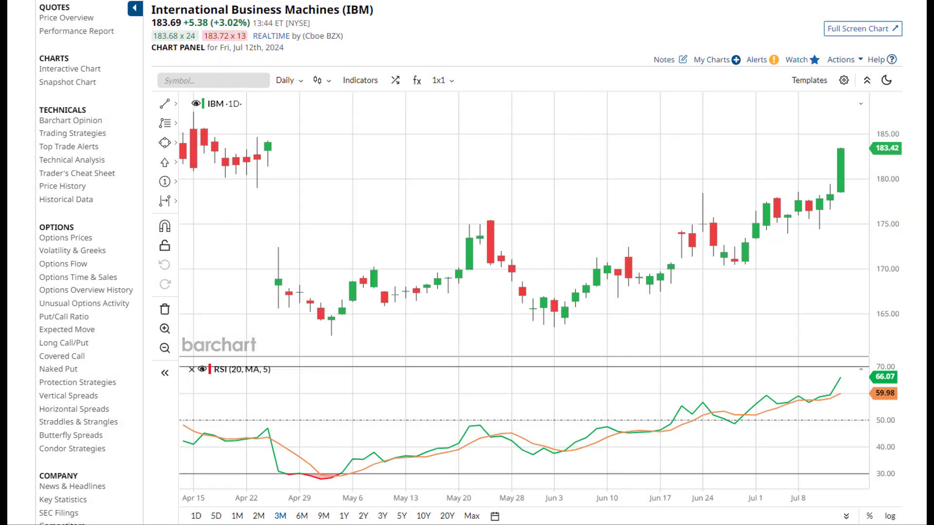
{"action": "left_click", "coordinate": [165, 310]}
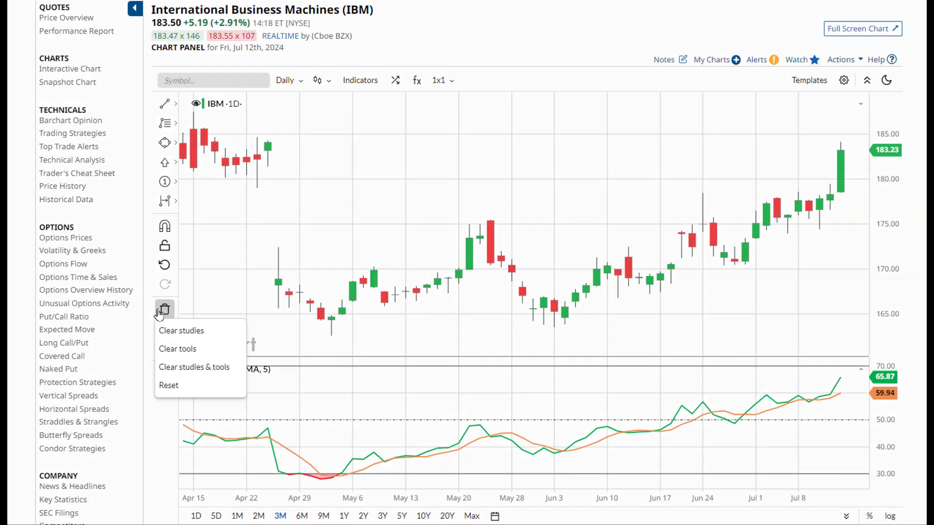
Reset to the default 6-month bar chart and add a horizontal line at about 193.28
{"action": "left_click", "coordinate": [192, 389]}
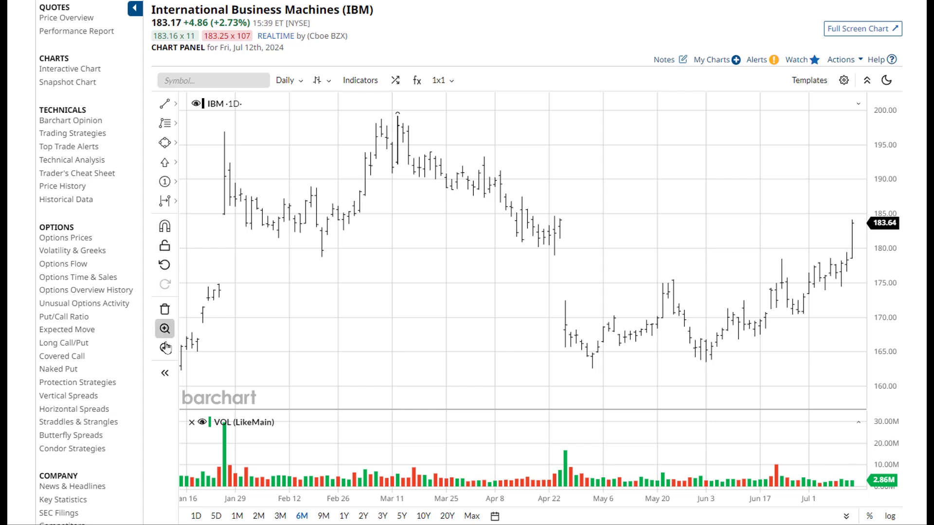
{"action": "left_click", "coordinate": [175, 103]}
{"action": "left_click", "coordinate": [231, 140]}
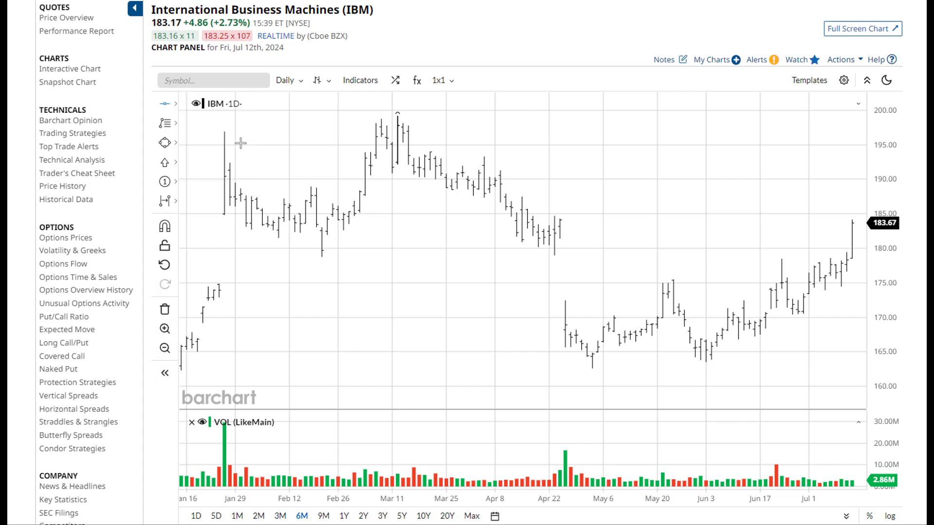
{"action": "left_click", "coordinate": [251, 247]}
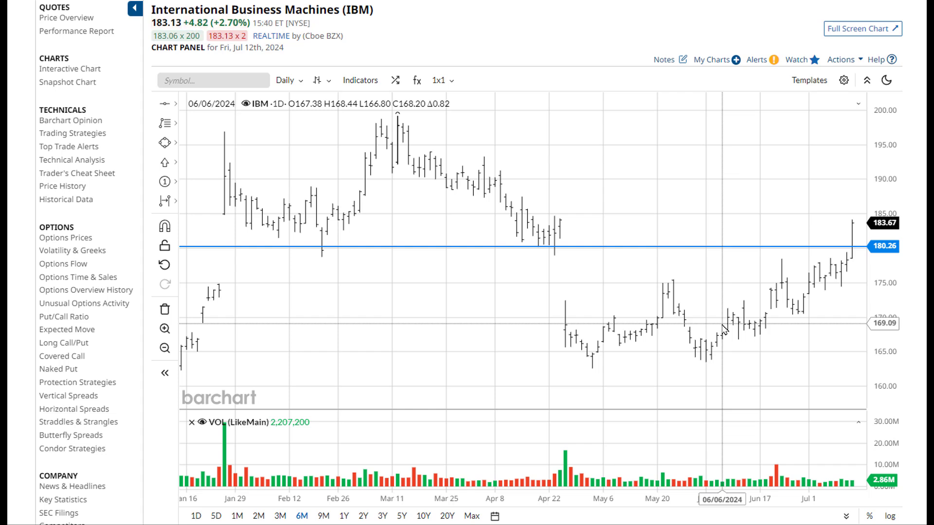
{"action": "left_click", "coordinate": [456, 246]}
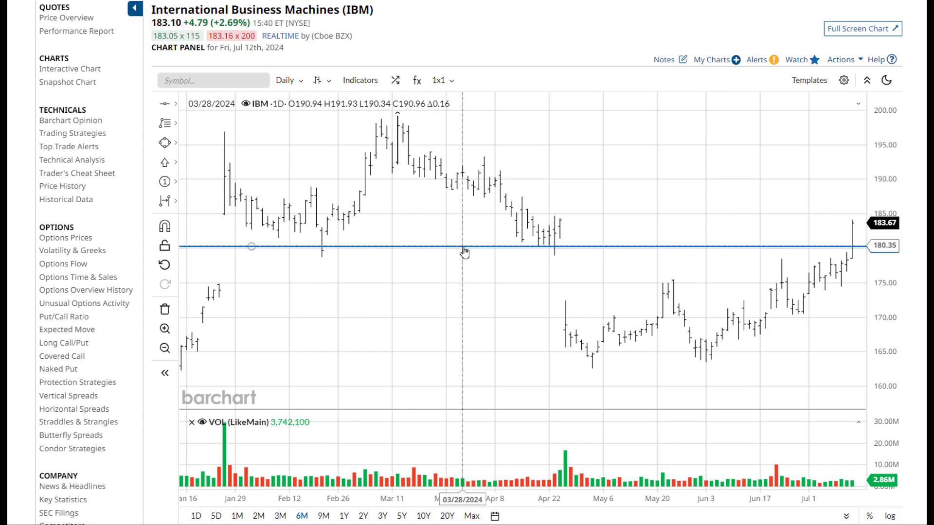
{"action": "left_click_drag", "start_coordinate": [465, 240], "coordinate": [460, 157]}
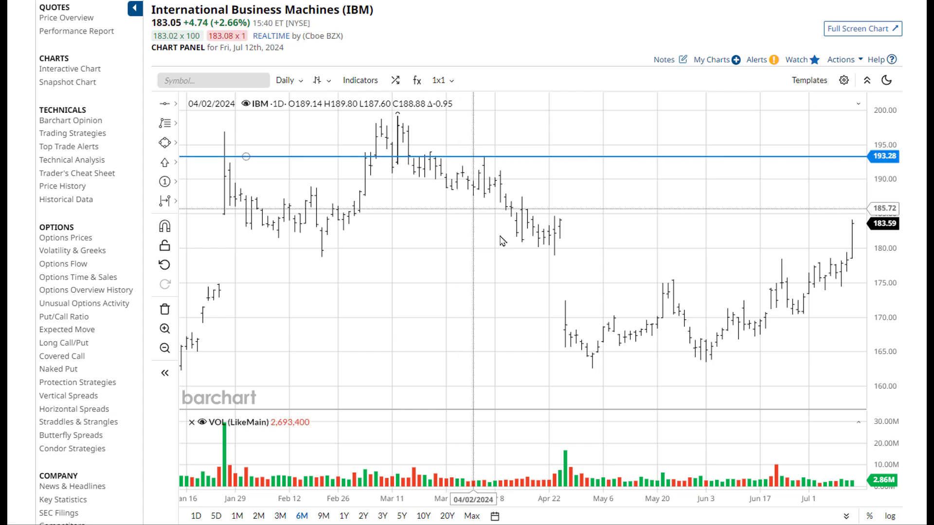
{"action": "left_click", "coordinate": [176, 126]}
{"action": "left_click", "coordinate": [204, 127]}
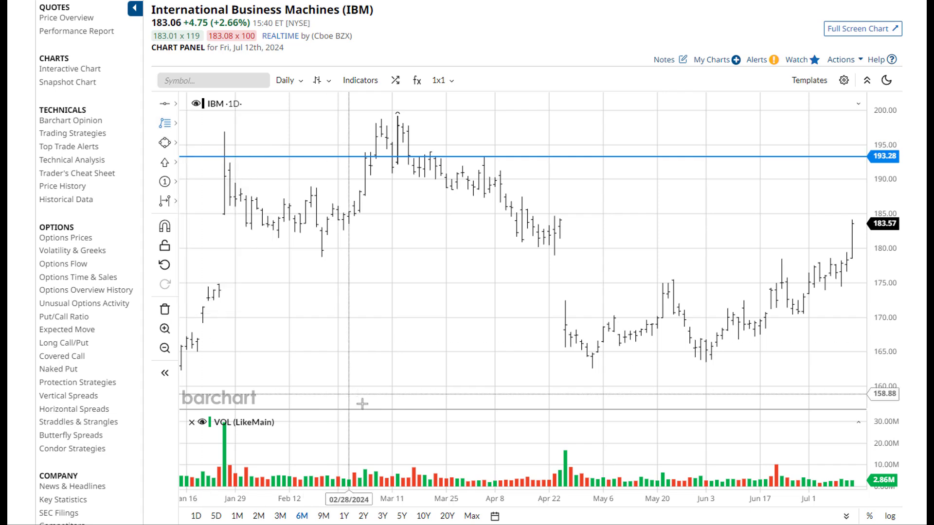
Draw a retracement from 189.24 to 163.11, duplicate the line to 180.97, delete the 193 original
{"action": "left_click_drag", "start_coordinate": [573, 328], "coordinate": [587, 364]}
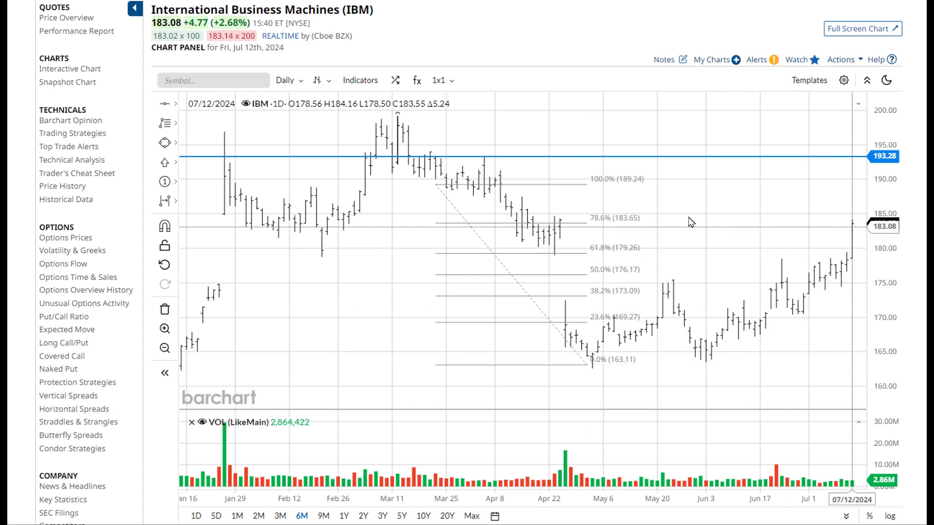
{"action": "left_click", "coordinate": [611, 158]}
{"action": "left_click_drag", "start_coordinate": [616, 167], "coordinate": [452, 39]}
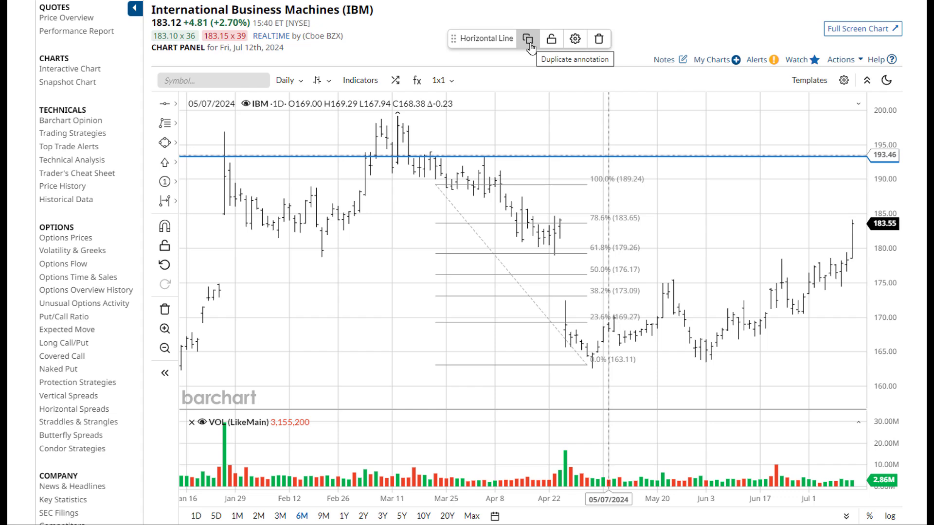
{"action": "left_click", "coordinate": [529, 45]}
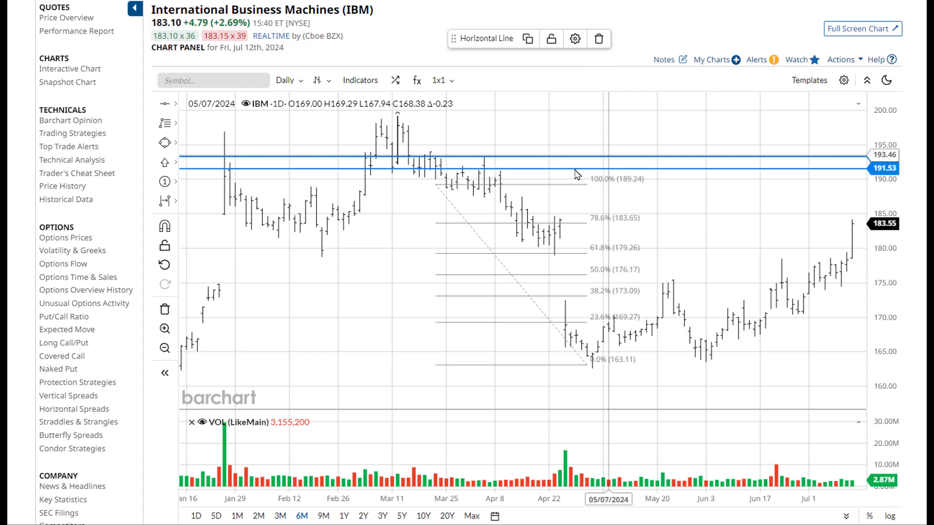
{"action": "left_click_drag", "start_coordinate": [572, 171], "coordinate": [580, 243]}
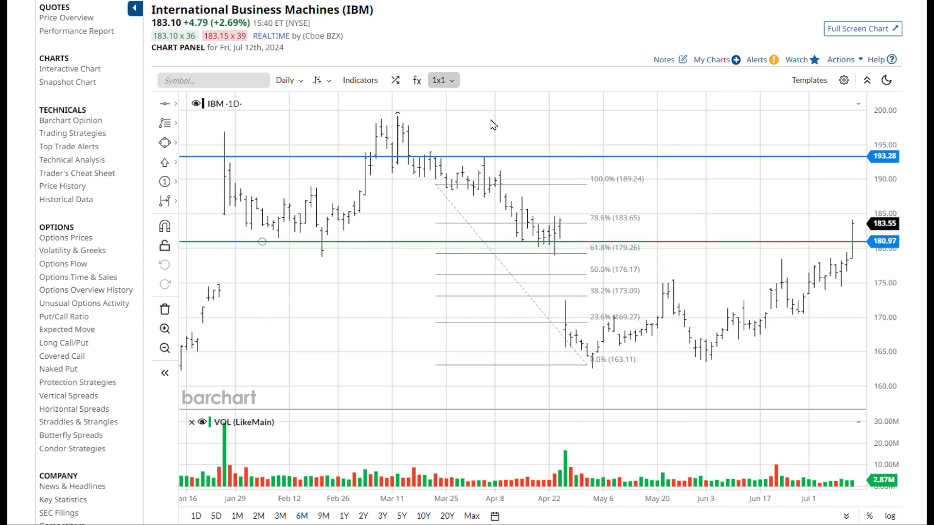
{"action": "left_click_drag", "start_coordinate": [566, 156], "coordinate": [566, 154]}
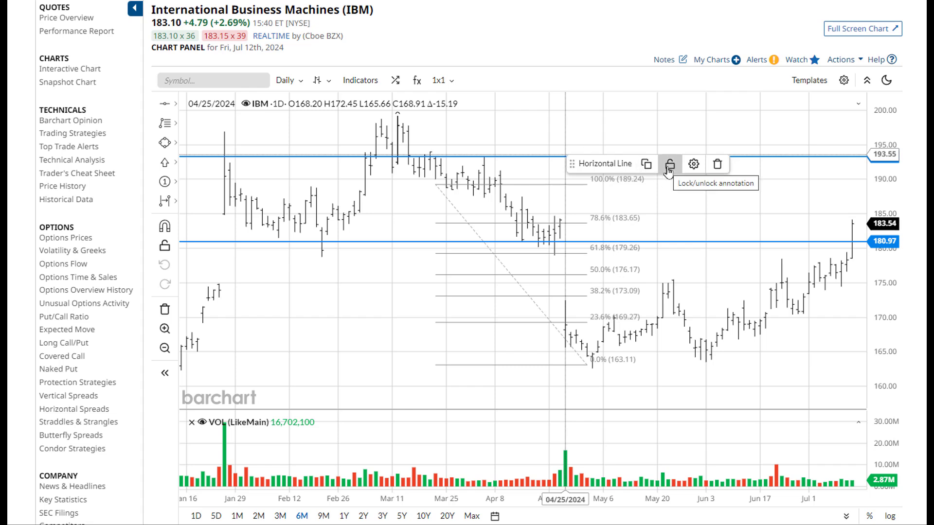
{"action": "left_click", "coordinate": [714, 171]}
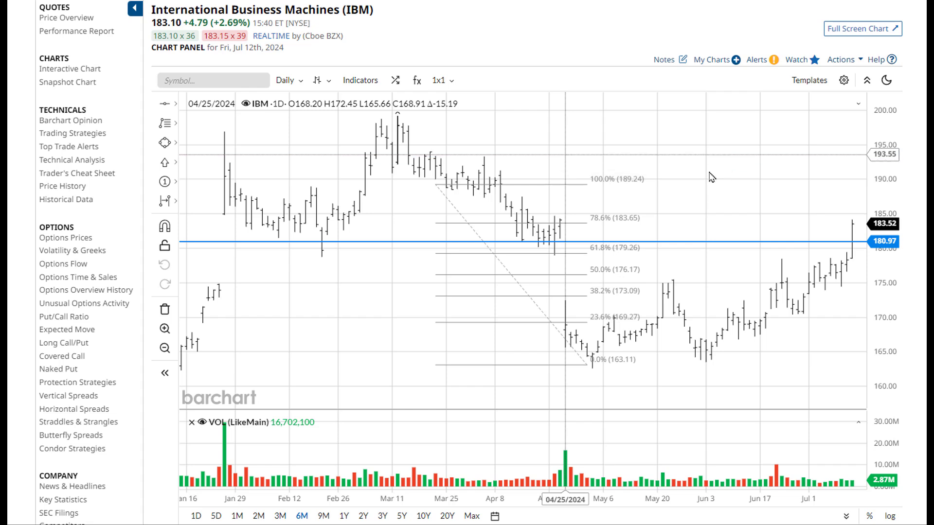
{"action": "left_click", "coordinate": [685, 242]}
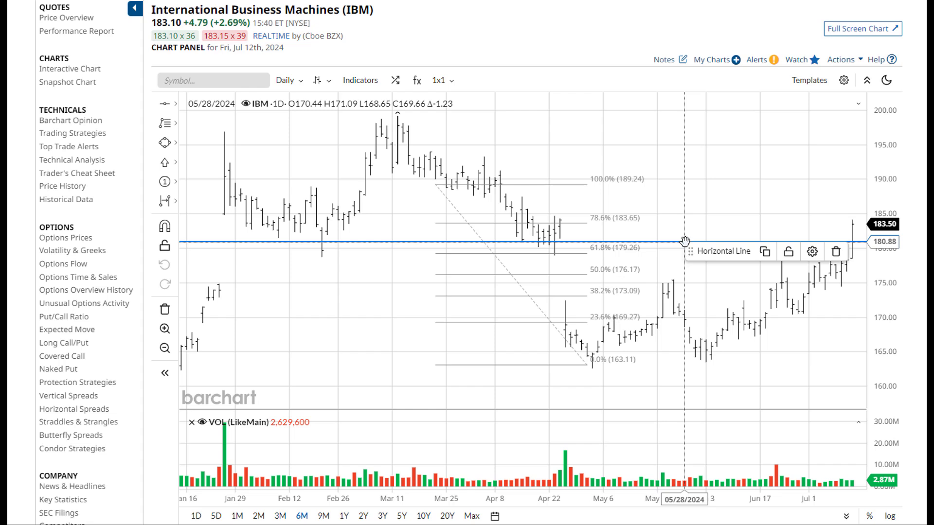
{"action": "left_click", "coordinate": [811, 251]}
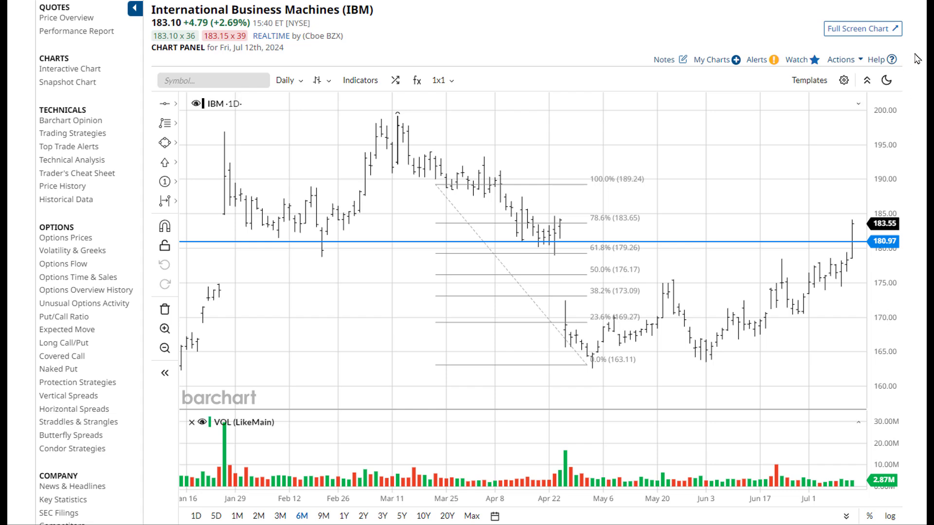
In Chart Settings, delete the VOL (LikeMain) volume study from Pane 2
{"action": "left_click", "coordinate": [843, 81]}
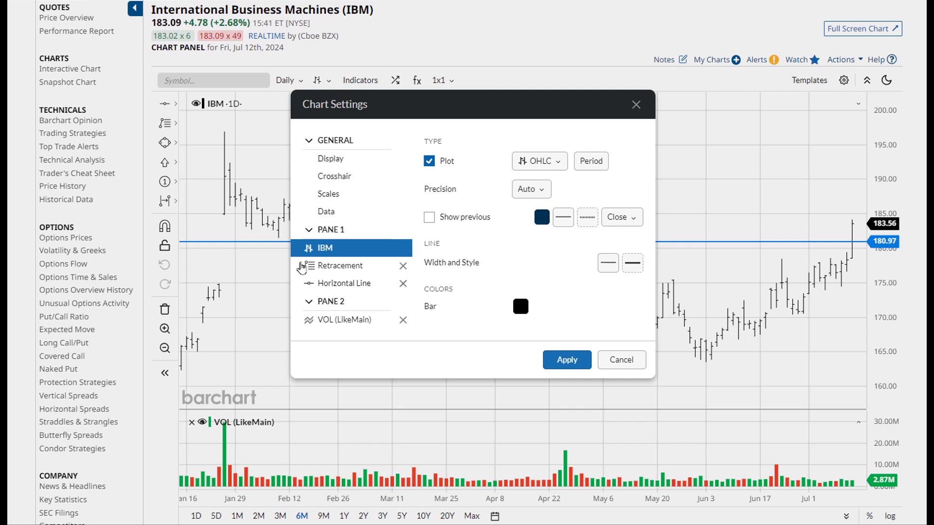
{"action": "left_click", "coordinate": [309, 233]}
{"action": "left_click", "coordinate": [309, 257]}
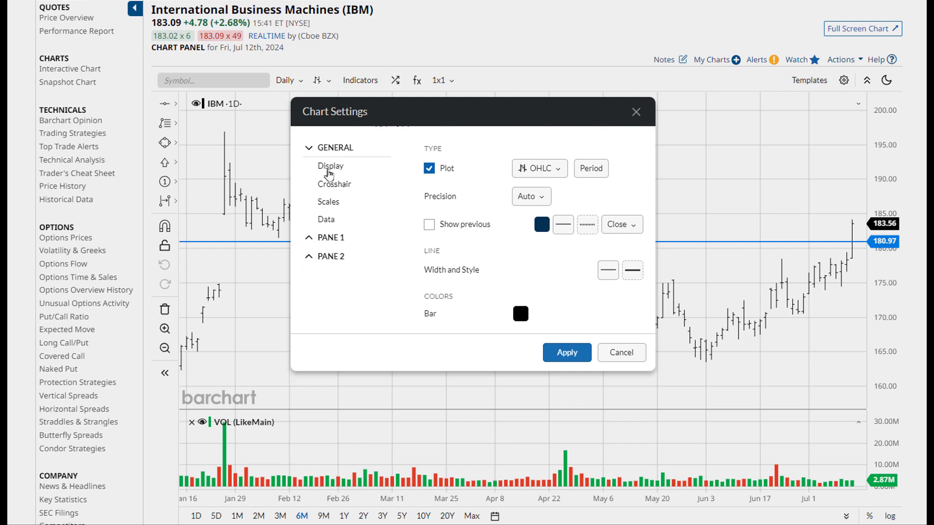
{"action": "left_click", "coordinate": [308, 150]}
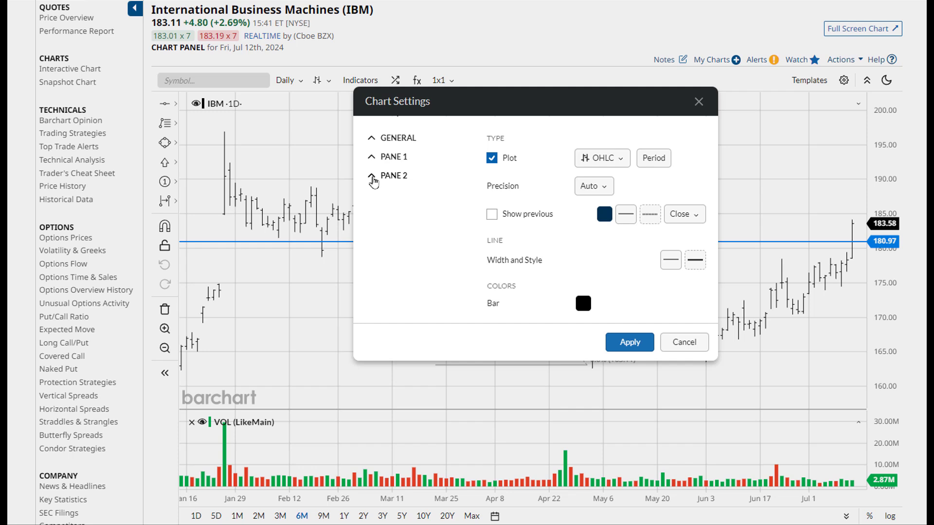
{"action": "left_click", "coordinate": [372, 177]}
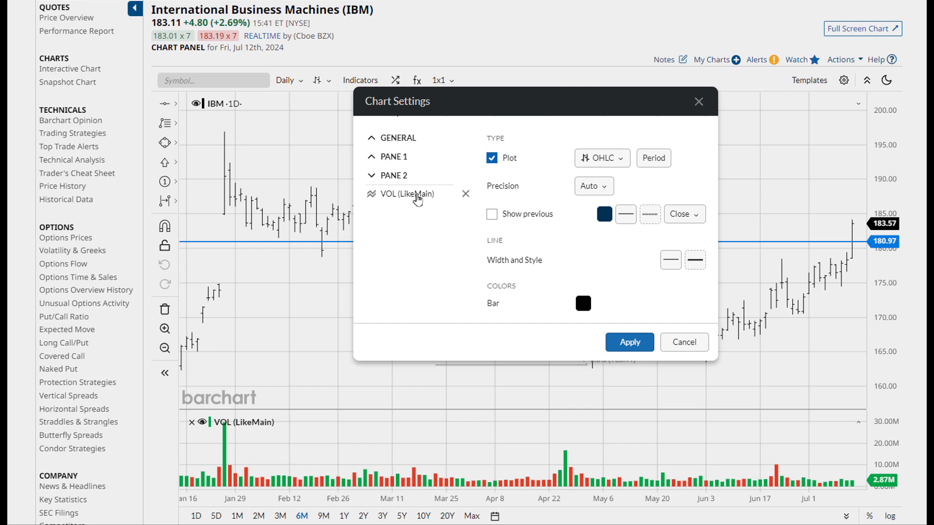
{"action": "left_click", "coordinate": [418, 197]}
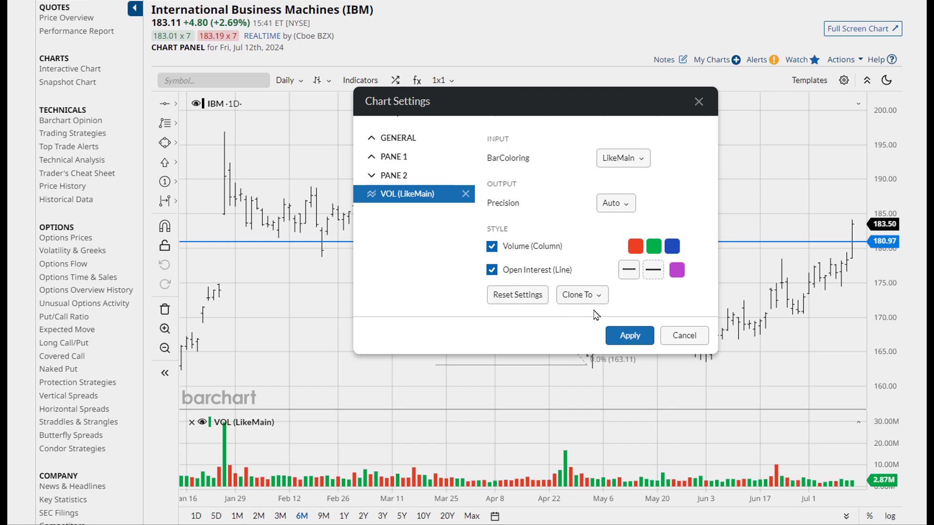
{"action": "left_click", "coordinate": [465, 194]}
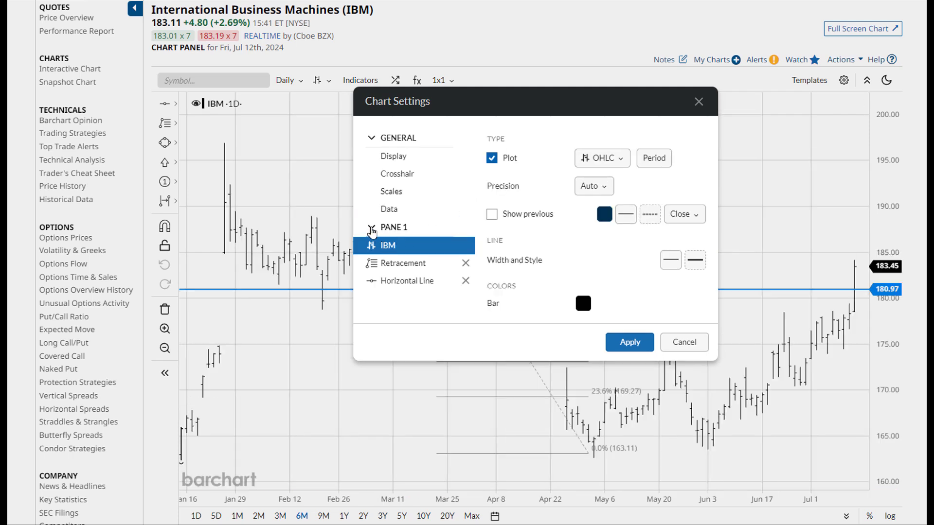
Review the Display settings, leaving the tooltip style at Headers
{"action": "left_click", "coordinate": [371, 228]}
{"action": "left_click", "coordinate": [372, 139]}
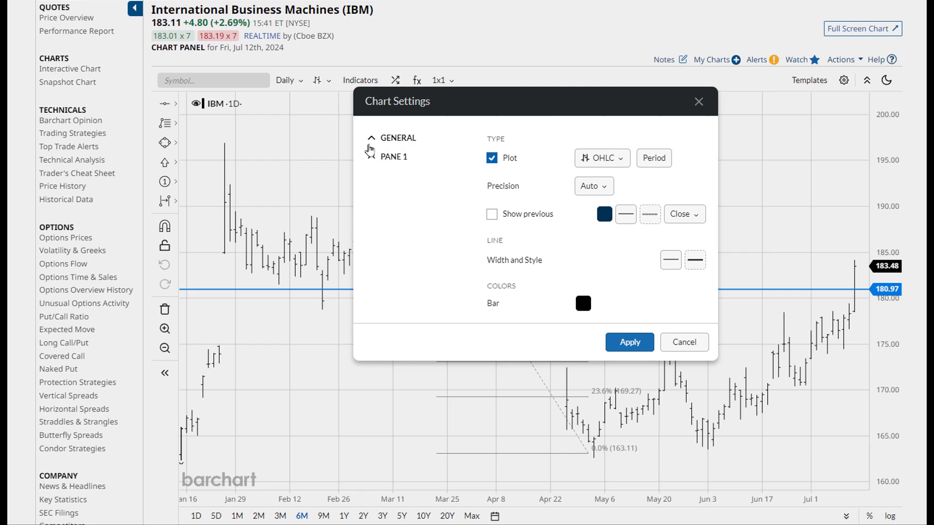
{"action": "left_click", "coordinate": [371, 139]}
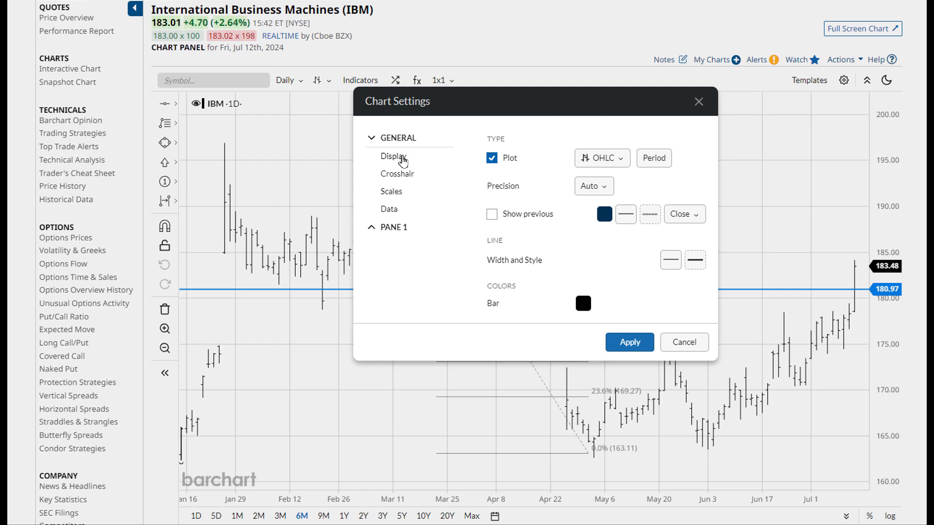
{"action": "left_click", "coordinate": [403, 159]}
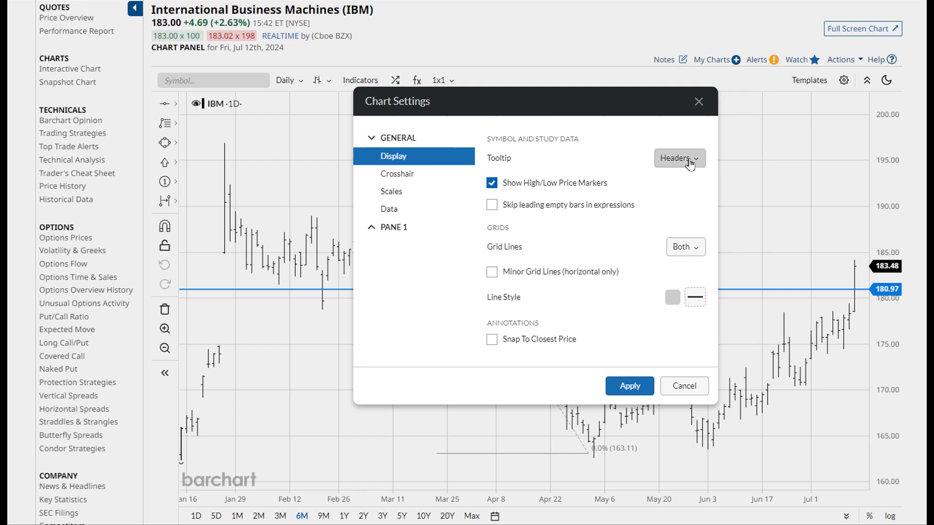
{"action": "left_click", "coordinate": [690, 163]}
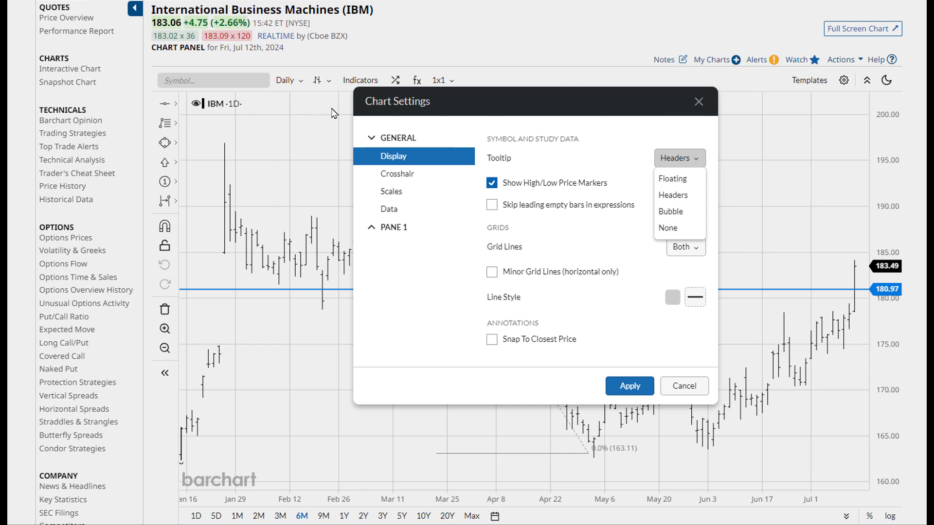
{"action": "left_click", "coordinate": [827, 180]}
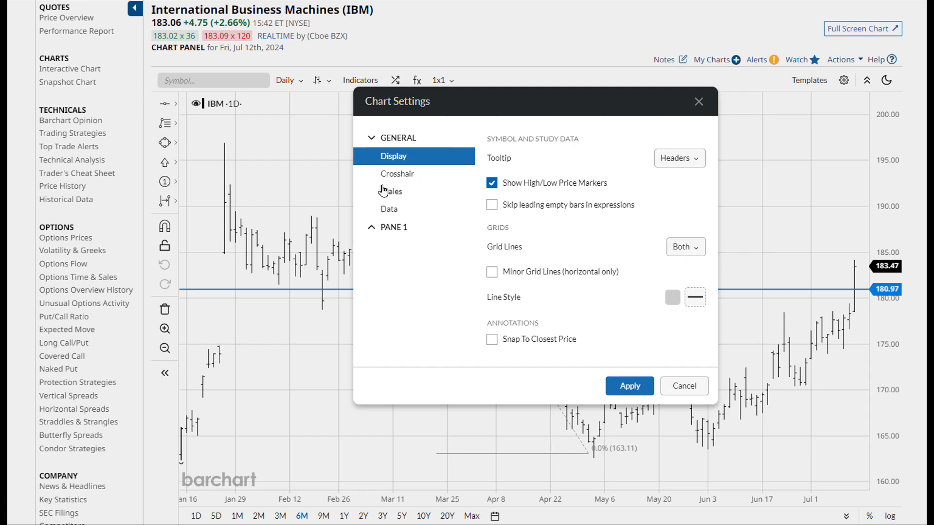
Leave the crosshair's Show Trackball on and move on to the Scales settings
{"action": "left_click", "coordinate": [389, 176]}
{"action": "left_click", "coordinate": [545, 159]}
{"action": "left_click", "coordinate": [544, 159]}
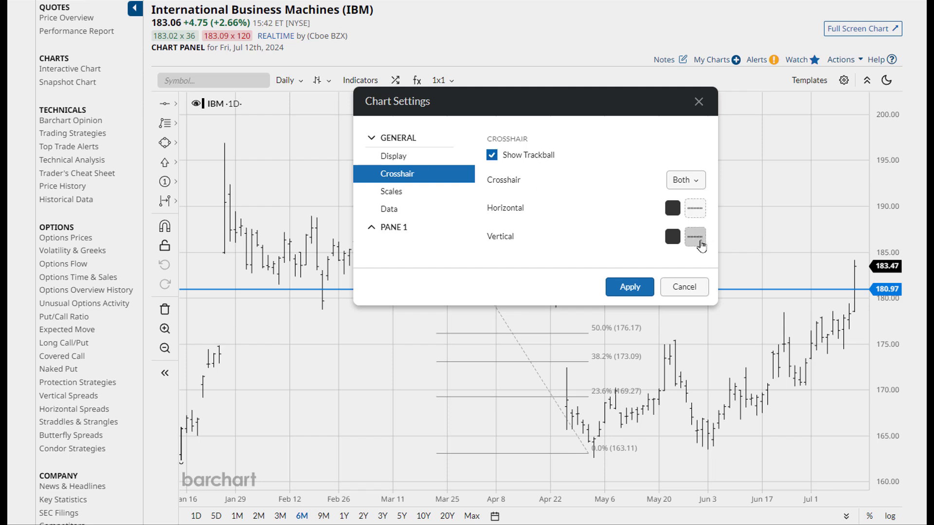
{"action": "key", "text": "Down"}
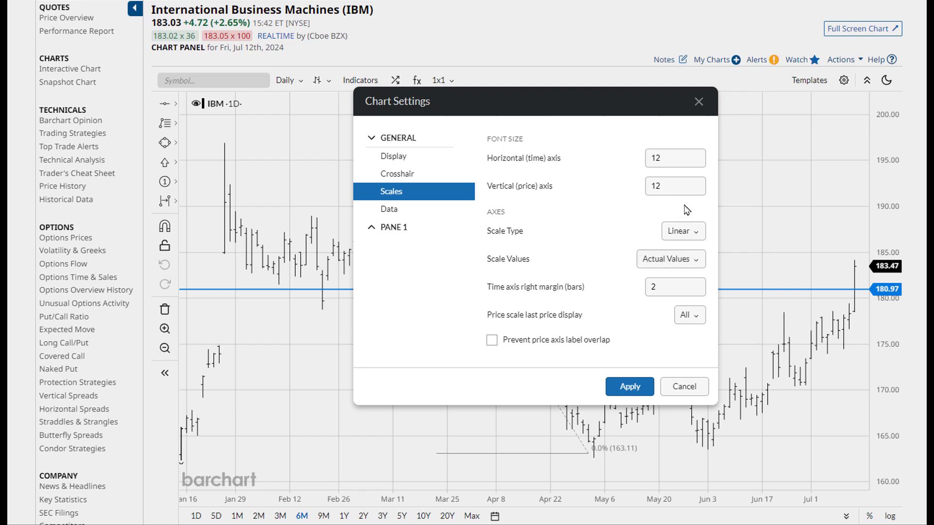
Raise the vertical price-axis font to 21, restore it to 12, and go to Data settings
{"action": "left_click", "coordinate": [699, 183]}
{"action": "left_click", "coordinate": [699, 183]}
{"action": "left_click", "coordinate": [698, 183]}
{"action": "left_click", "coordinate": [699, 183]}
{"action": "left_click", "coordinate": [699, 183]}
{"action": "left_click", "coordinate": [698, 183]}
{"action": "left_click", "coordinate": [698, 183]}
{"action": "left_click", "coordinate": [698, 184]}
{"action": "left_click", "coordinate": [699, 184]}
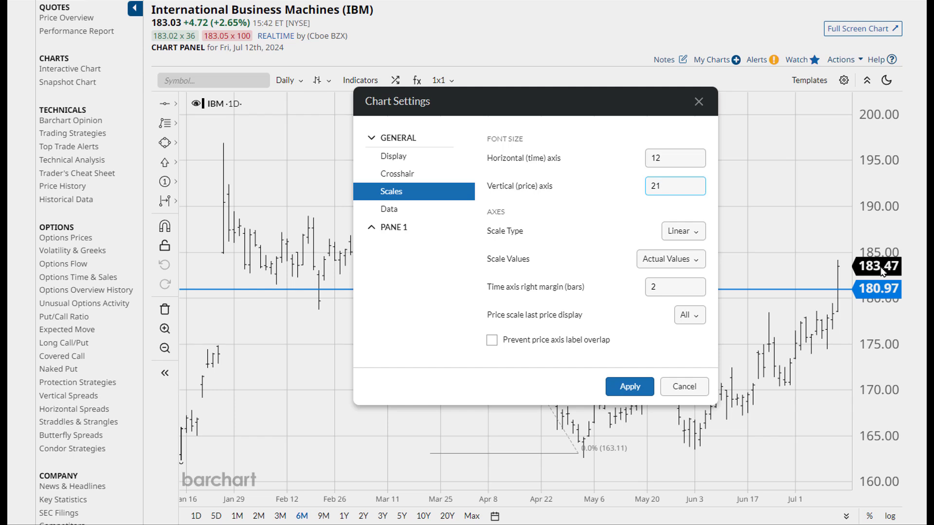
{"action": "left_click_drag", "start_coordinate": [674, 191], "coordinate": [613, 187]}
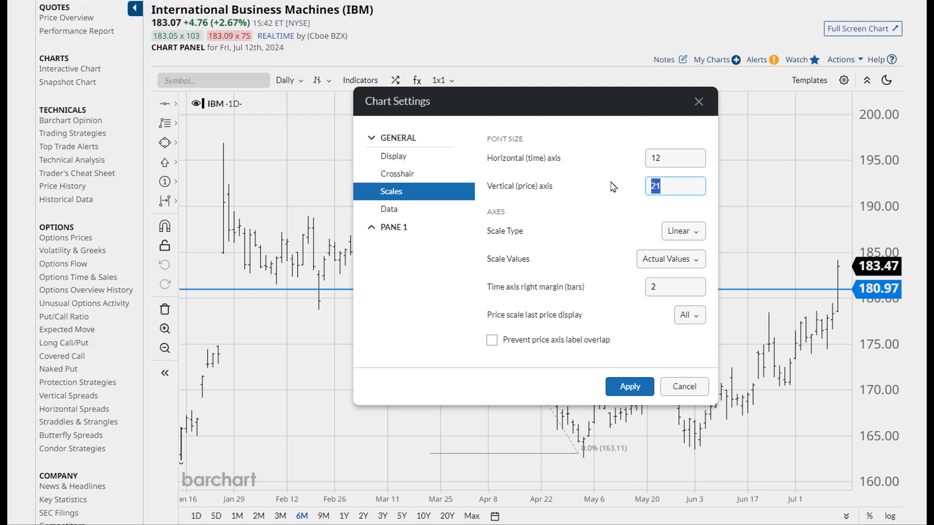
{"action": "type", "text": "12"}
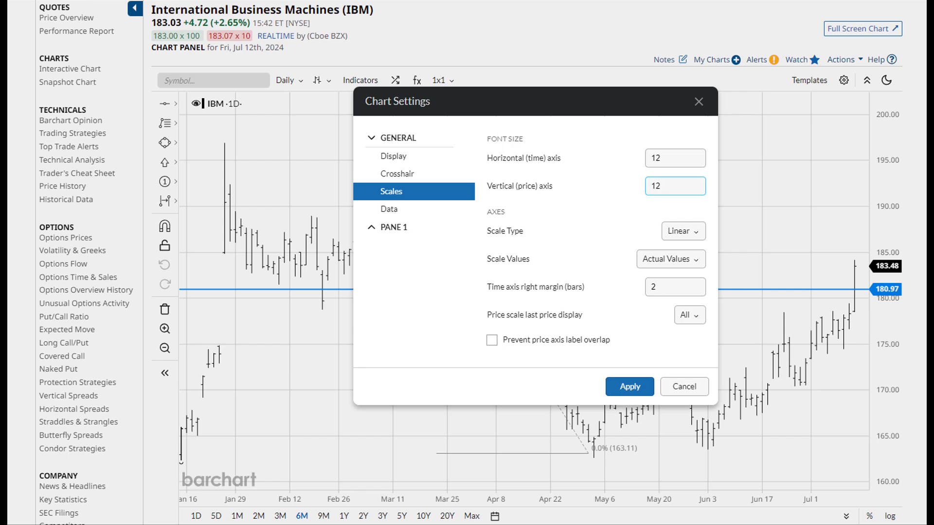
{"action": "left_click", "coordinate": [423, 216]}
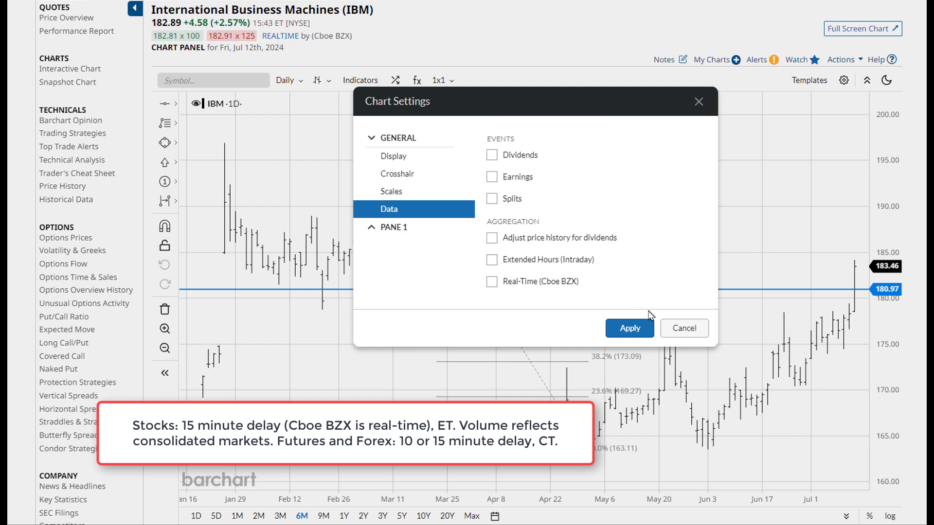
Enable Real-Time (Cboe BZX) data with Extended Hours (Intraday) left unchecked, then collapse GENERAL
{"action": "left_click", "coordinate": [493, 283]}
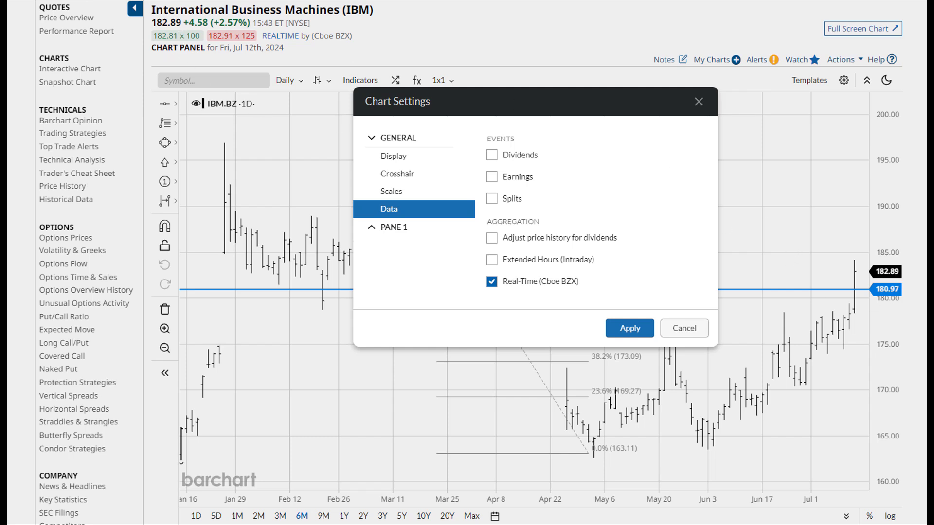
{"action": "left_click", "coordinate": [492, 264]}
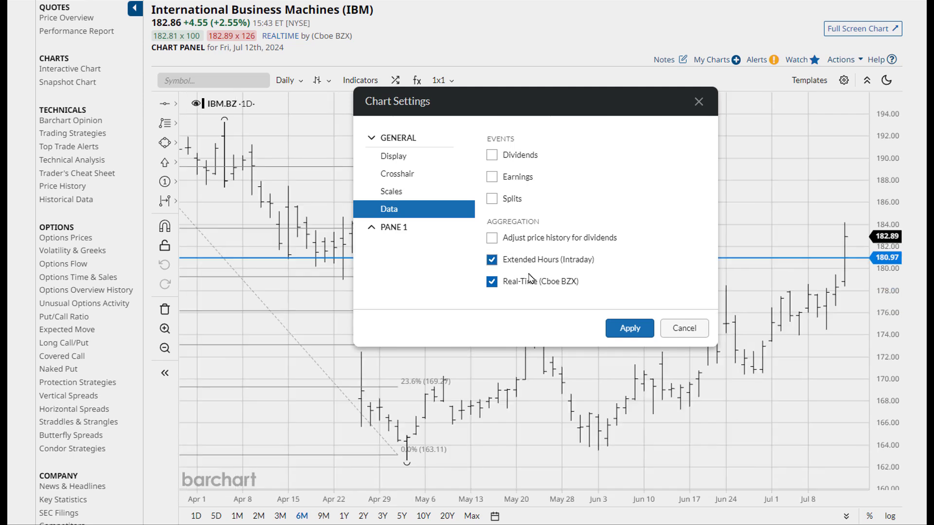
{"action": "left_click", "coordinate": [493, 262]}
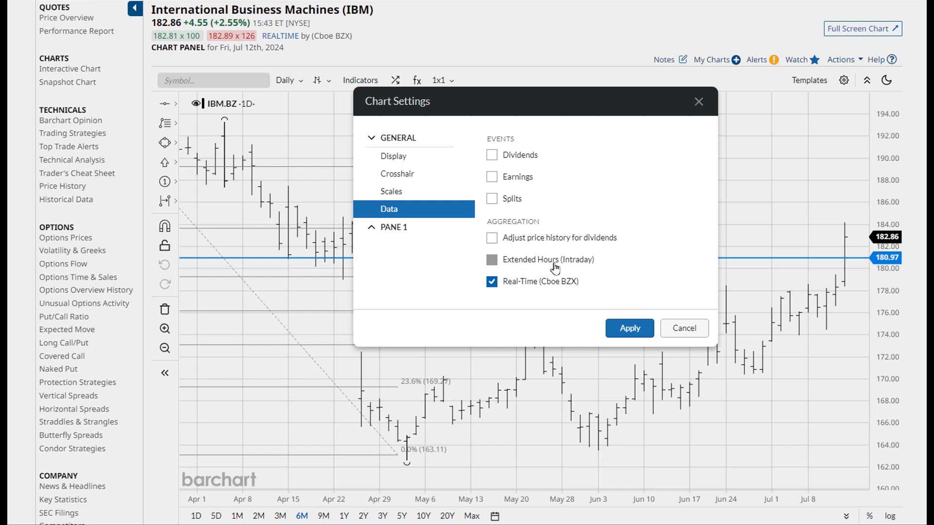
{"action": "left_click", "coordinate": [372, 139]}
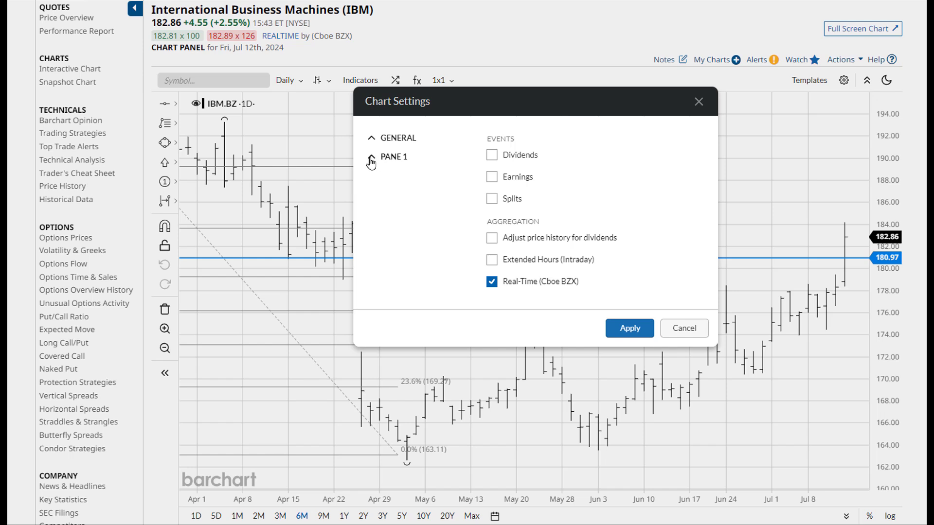
Switch IBM's plot to Candlestick, keeping candles coloured open to close
{"action": "left_click", "coordinate": [372, 159]}
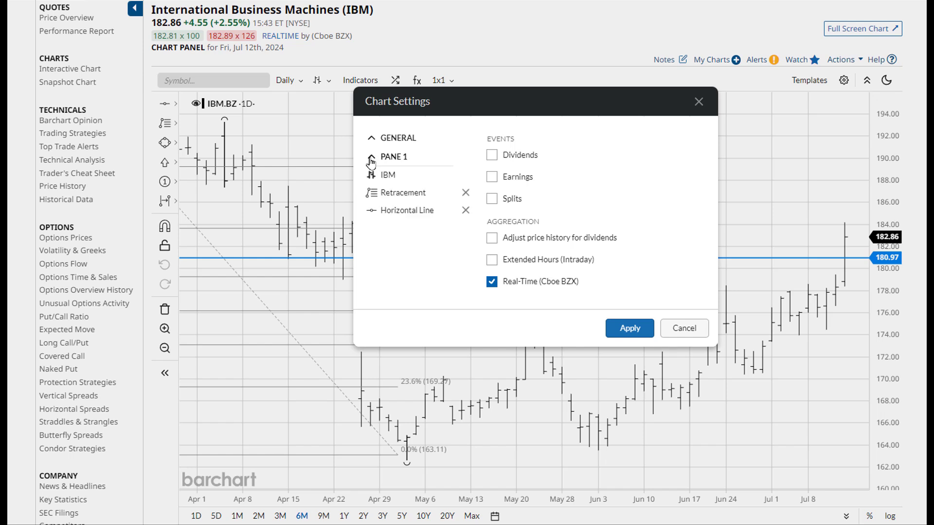
{"action": "left_click", "coordinate": [396, 180]}
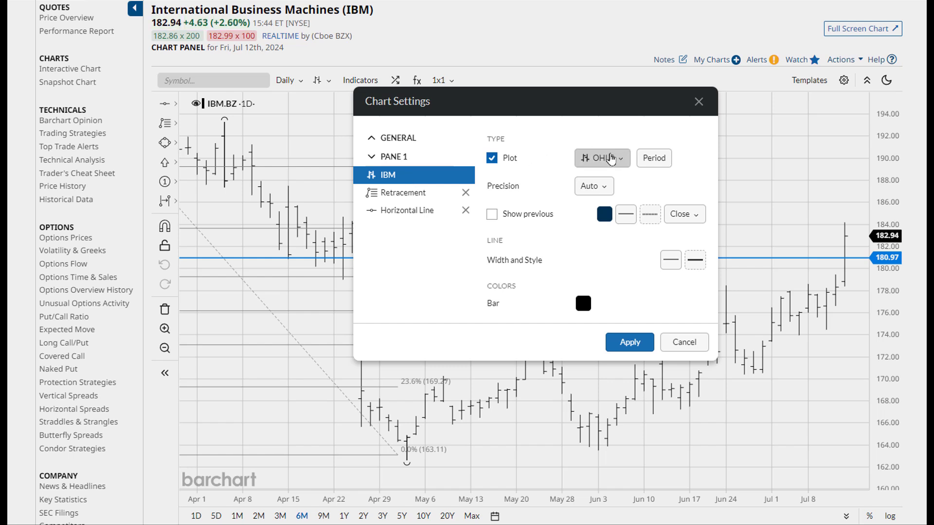
{"action": "left_click", "coordinate": [618, 164]}
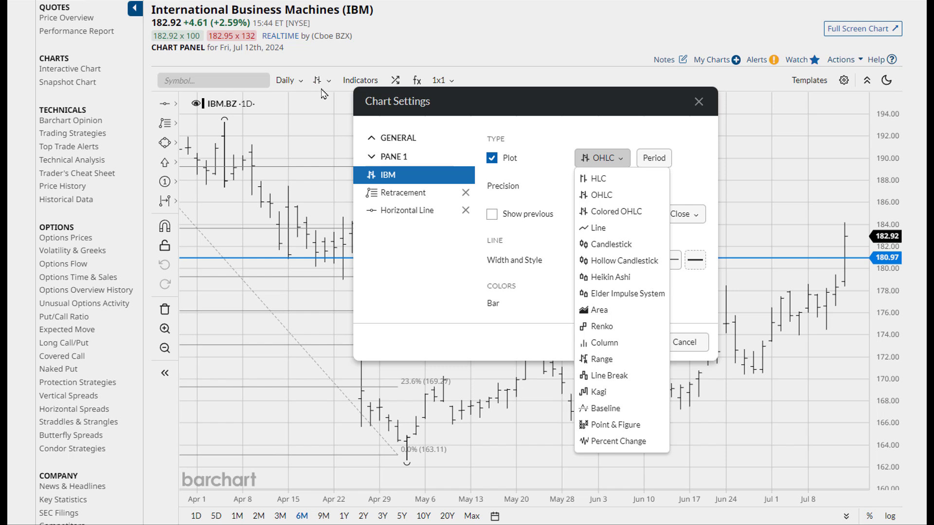
{"action": "left_click", "coordinate": [624, 246]}
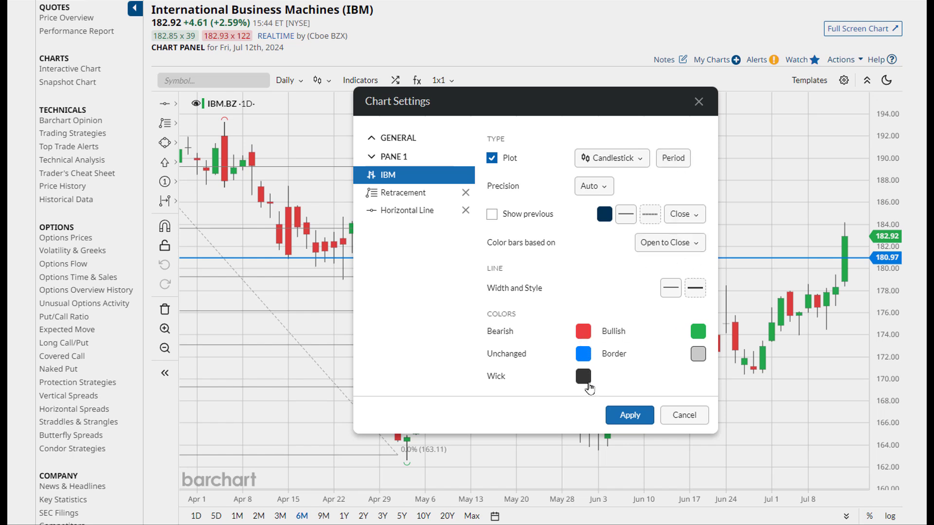
{"action": "left_click", "coordinate": [671, 242]}
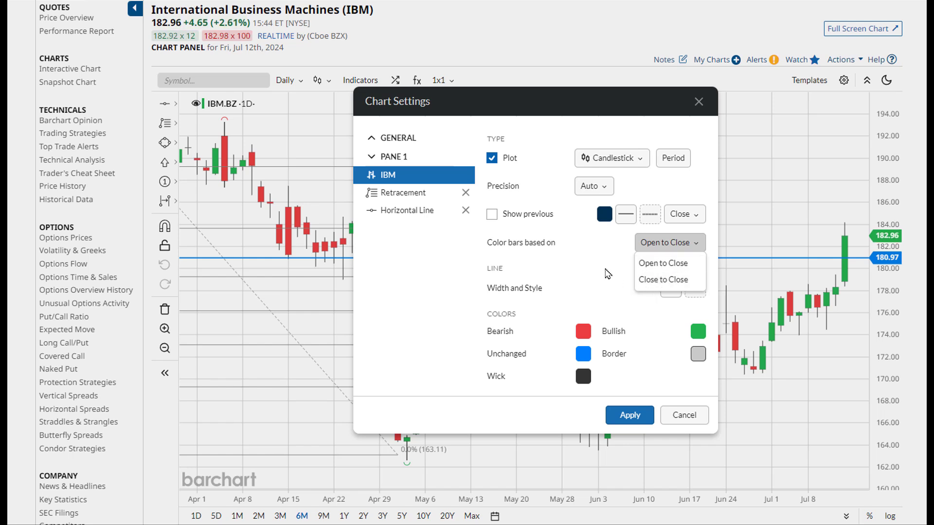
{"action": "left_click", "coordinate": [608, 274]}
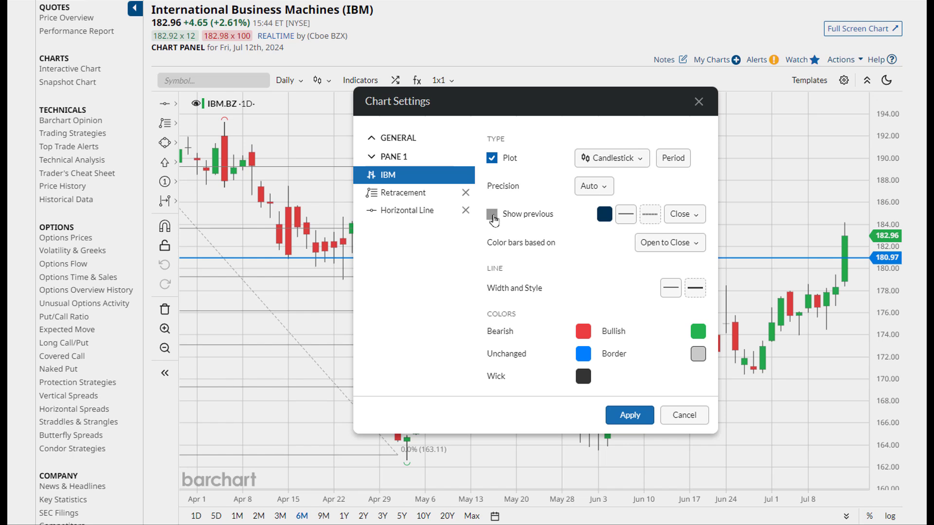
Show IBM's previous close as a reference line at 178.31
{"action": "left_click", "coordinate": [492, 217]}
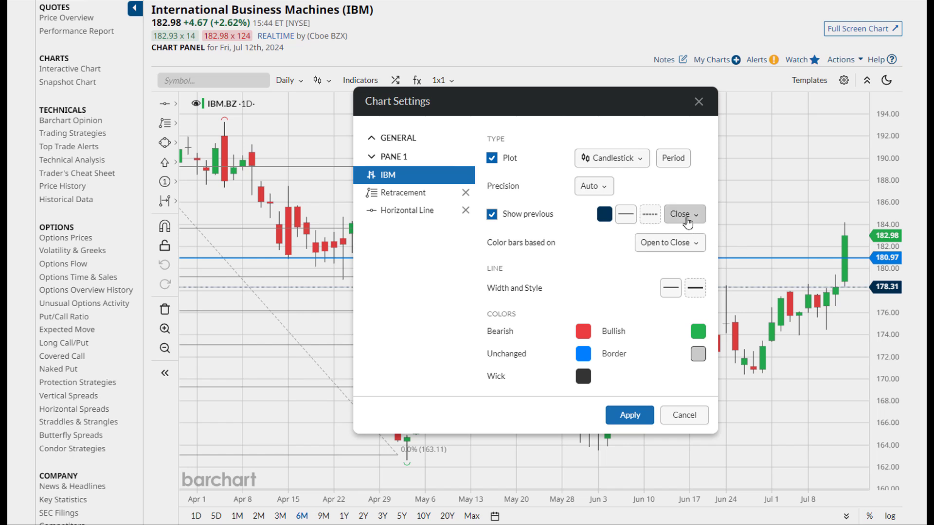
{"action": "left_click", "coordinate": [685, 214]}
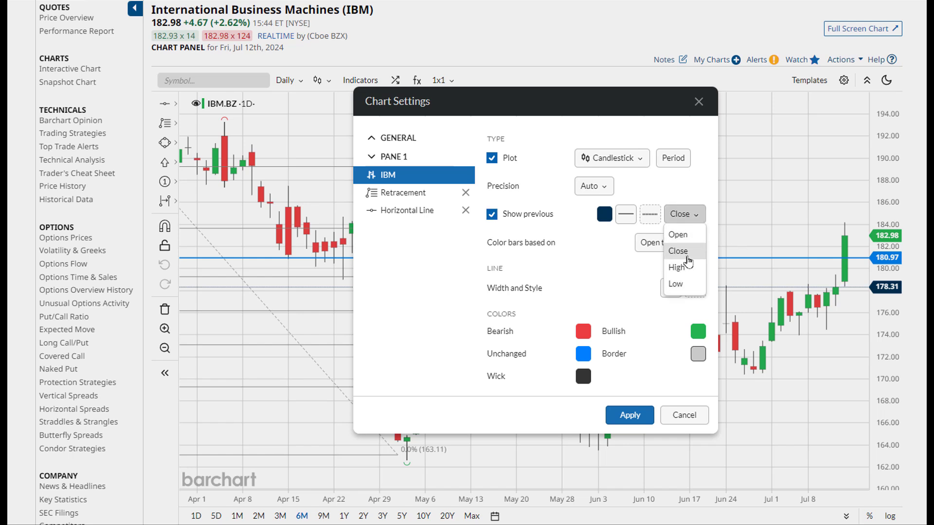
{"action": "left_click", "coordinate": [694, 218]}
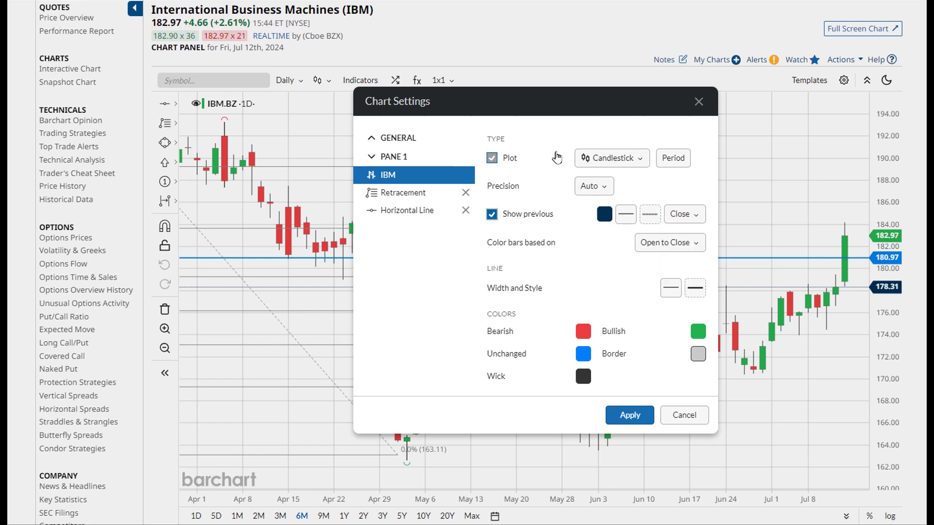
{"action": "left_click", "coordinate": [664, 163]}
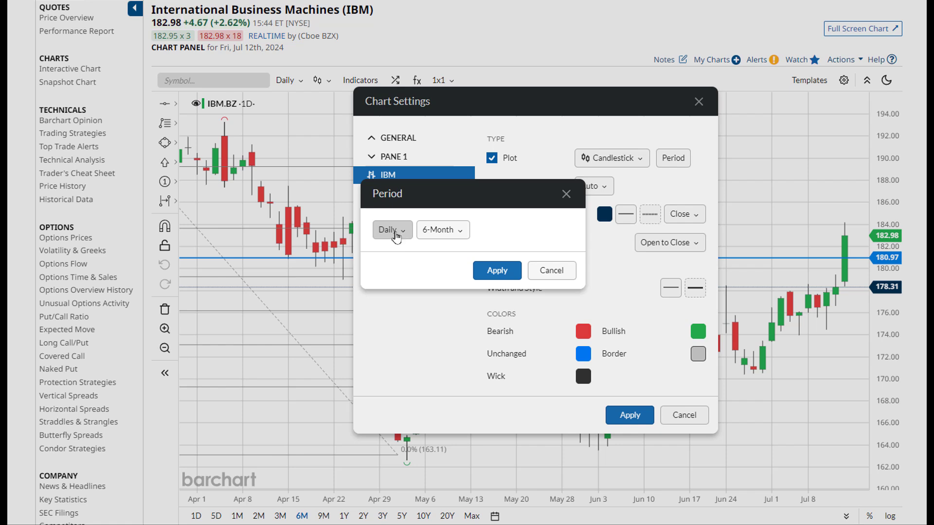
Choose a 1-Year time span in the Period settings and close the dialog
{"action": "left_click", "coordinate": [445, 233]}
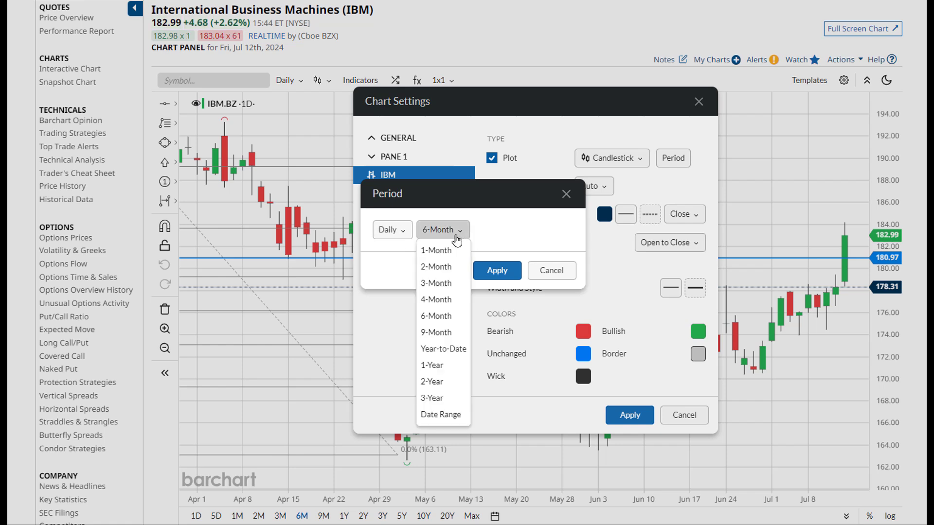
{"action": "left_click", "coordinate": [440, 366]}
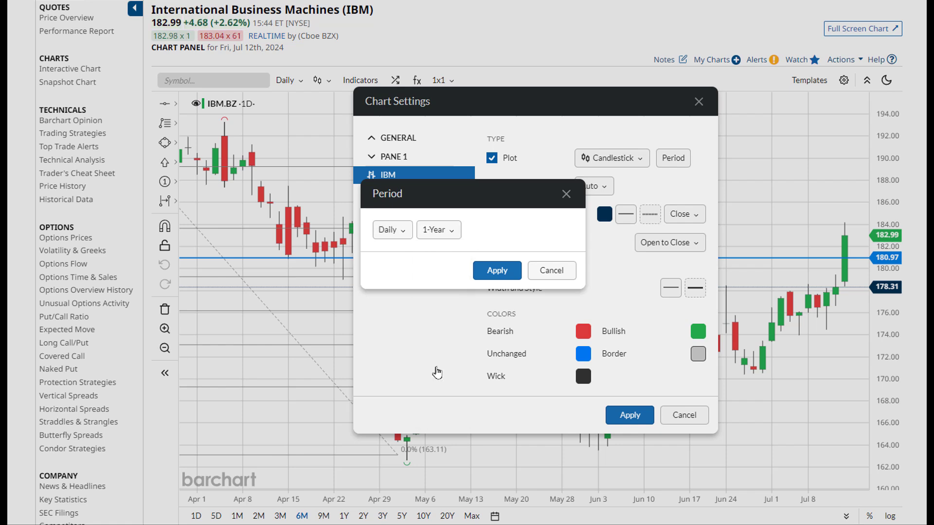
{"action": "left_click", "coordinate": [490, 274]}
{"action": "left_click", "coordinate": [490, 274]}
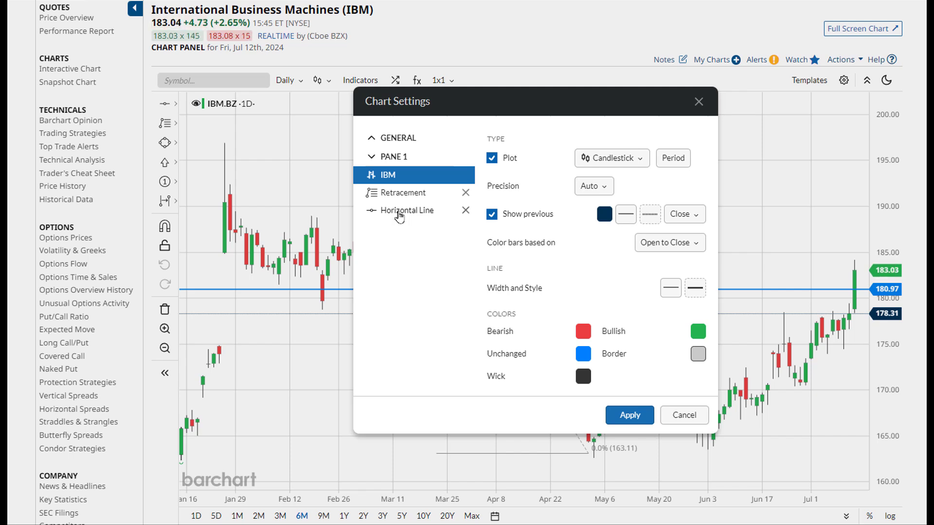
Close the settings, pan back through late 2022–2023 bars, then return to recent days
{"action": "left_click", "coordinate": [281, 224]}
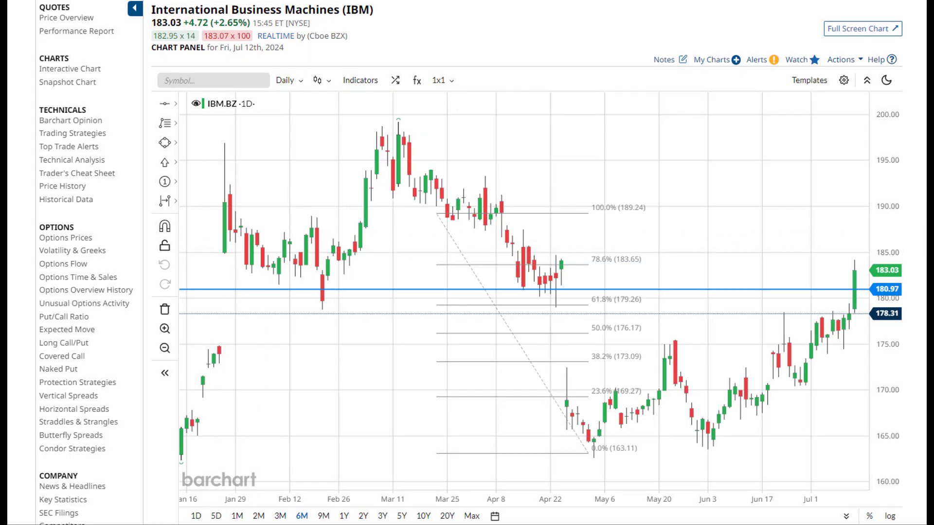
{"action": "left_click_drag", "start_coordinate": [289, 330], "coordinate": [700, 363]}
{"action": "left_click_drag", "start_coordinate": [490, 327], "coordinate": [675, 311]}
{"action": "left_click_drag", "start_coordinate": [292, 317], "coordinate": [698, 314]}
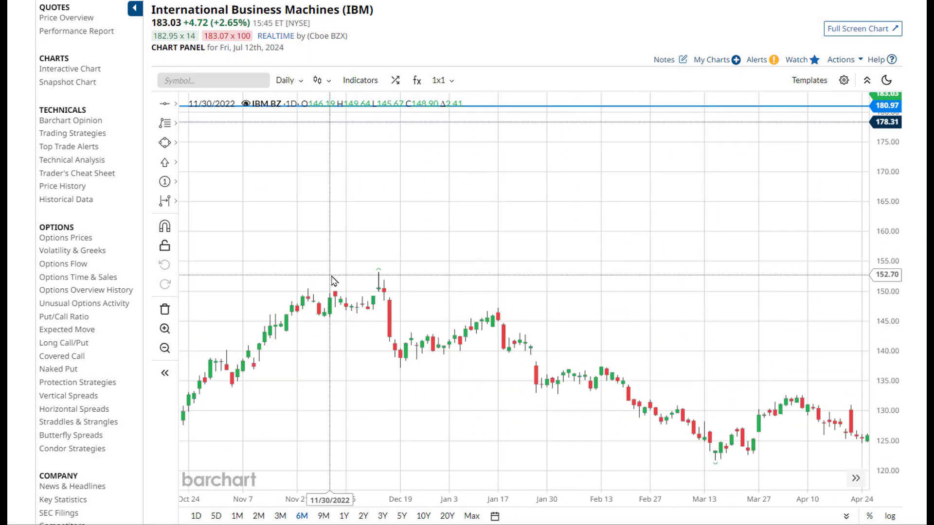
{"action": "left_click_drag", "start_coordinate": [333, 277], "coordinate": [784, 258]}
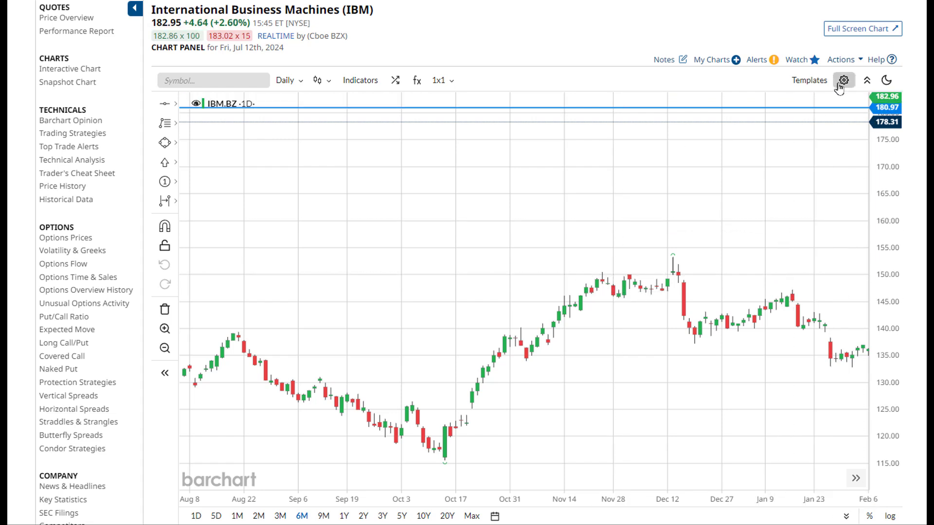
{"action": "left_click", "coordinate": [856, 479]}
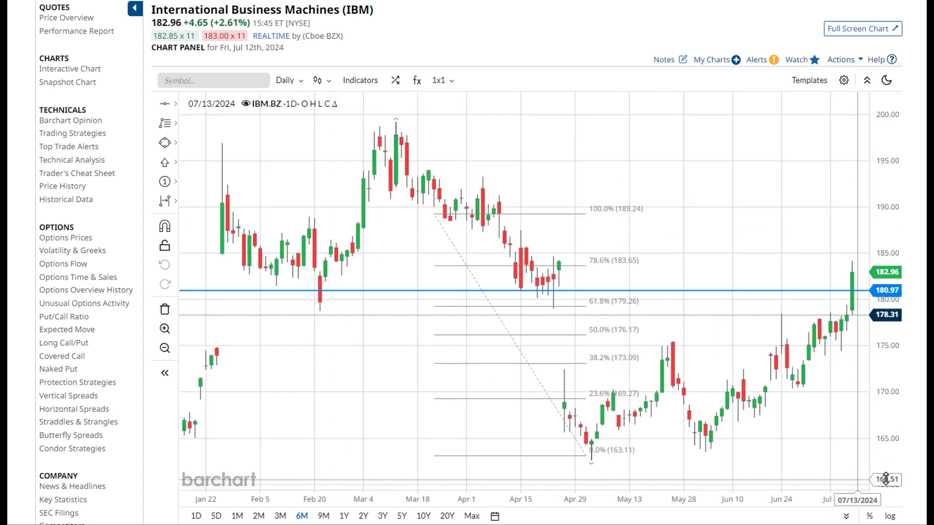
Make the 180.97 horizontal line yellow and dashed, keeping its price label on the axis
{"action": "left_click", "coordinate": [843, 82]}
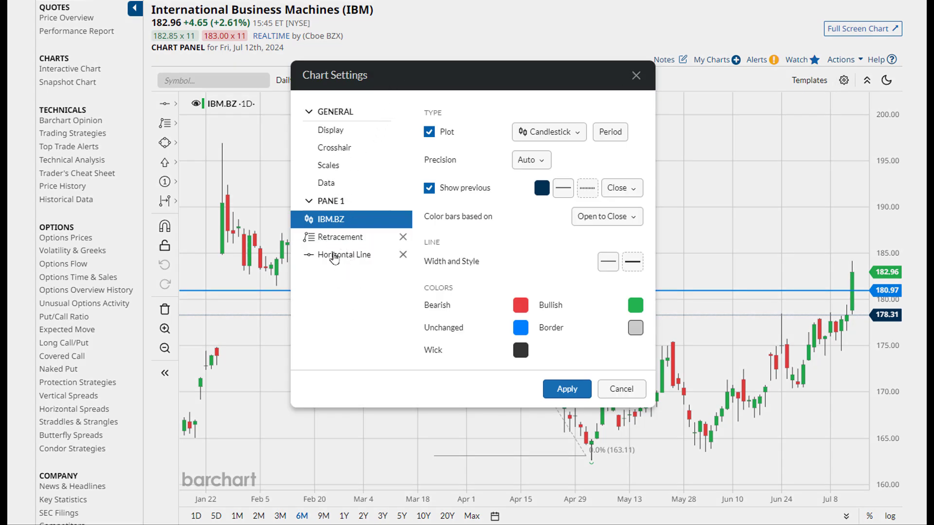
{"action": "left_click", "coordinate": [335, 256]}
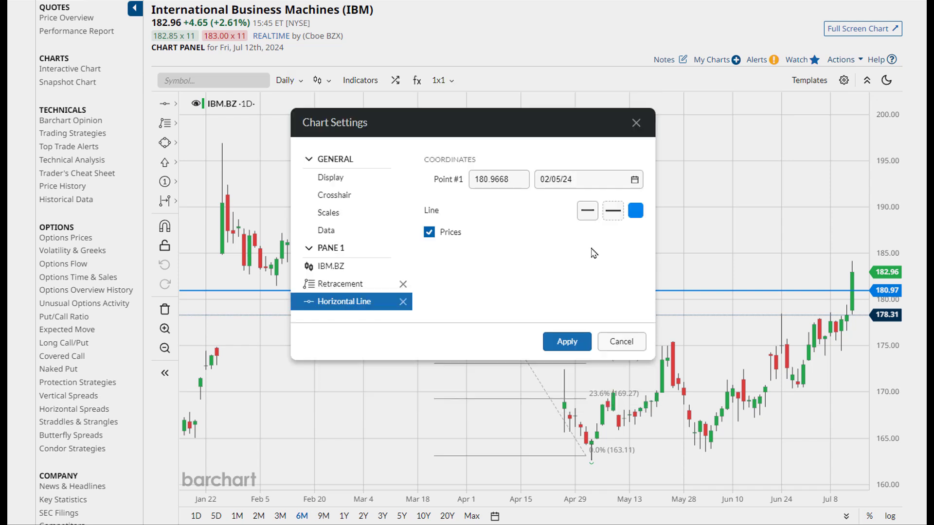
{"action": "left_click", "coordinate": [636, 211]}
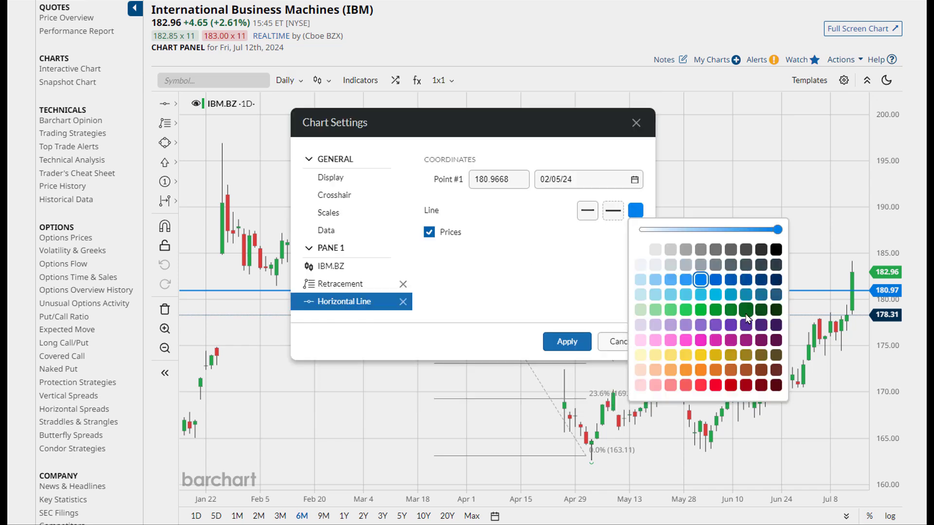
{"action": "left_click", "coordinate": [748, 319]}
{"action": "left_click", "coordinate": [636, 211]}
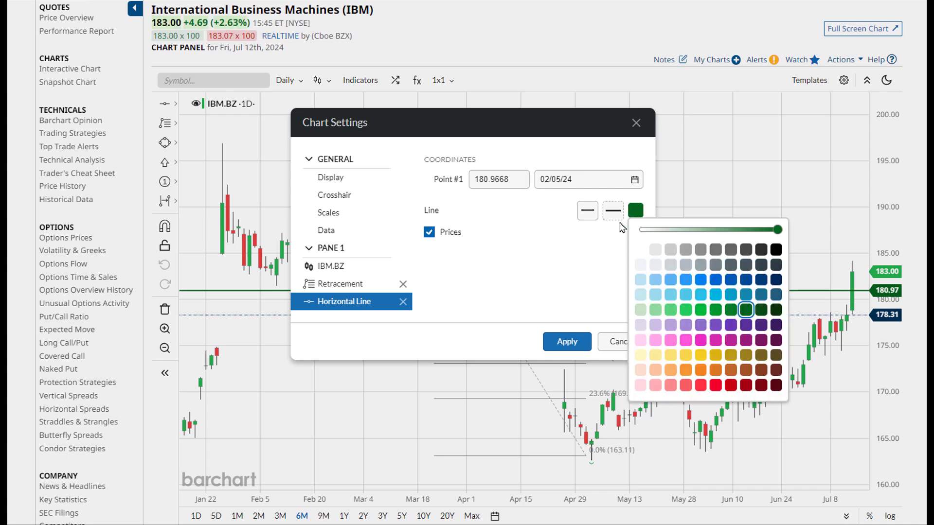
{"action": "left_click", "coordinate": [701, 356]}
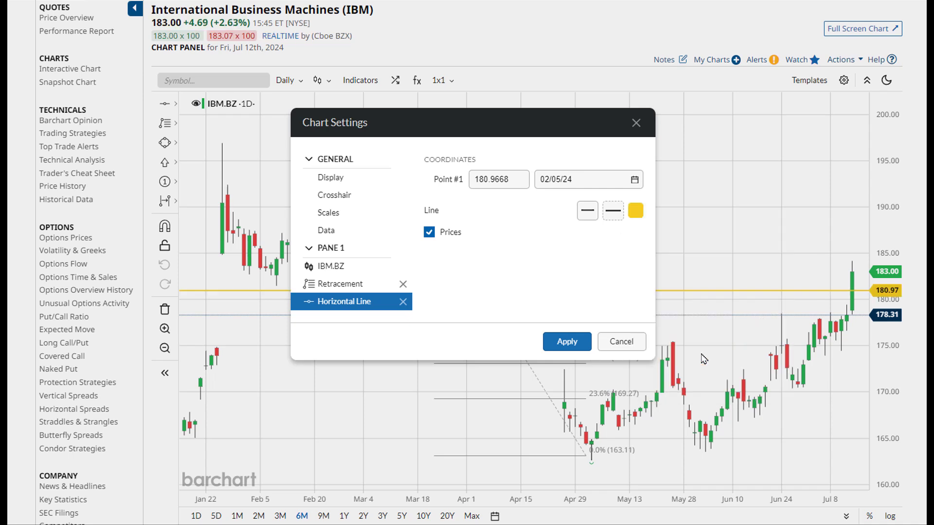
{"action": "left_click", "coordinate": [613, 214]}
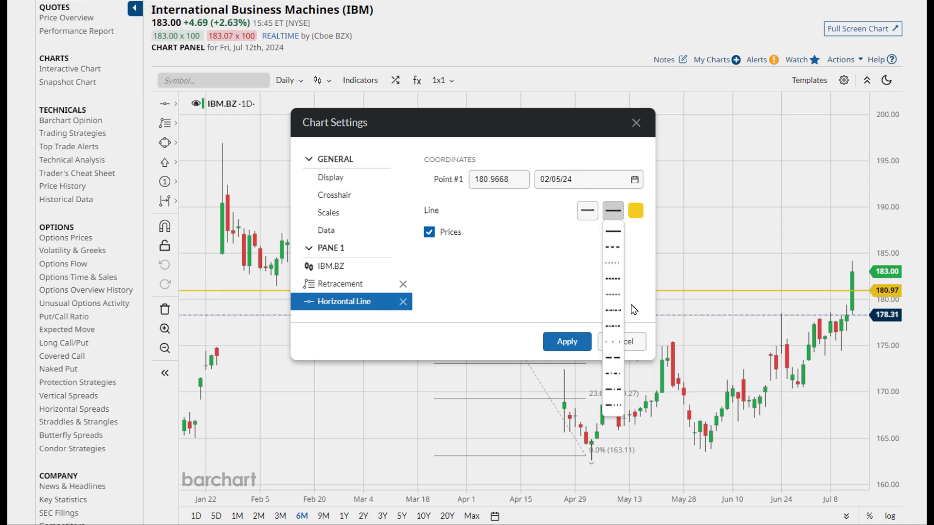
{"action": "left_click", "coordinate": [612, 248]}
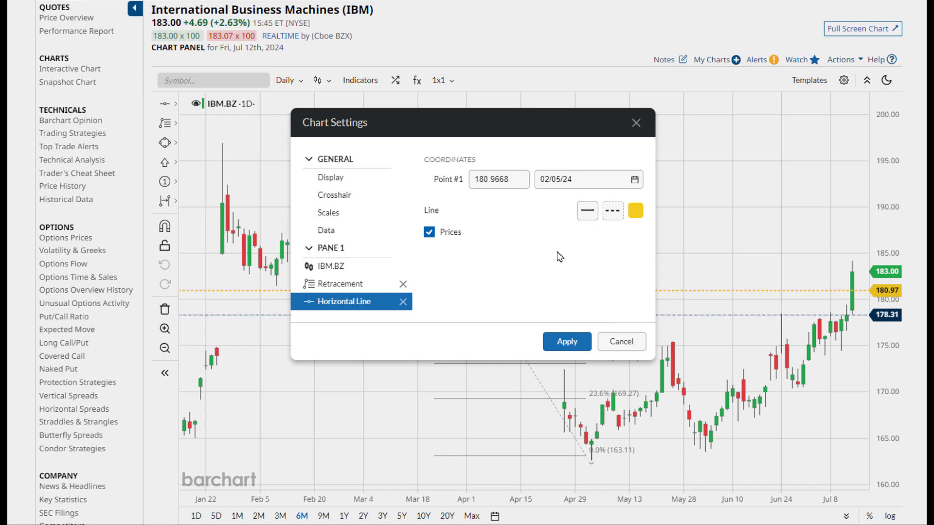
{"action": "left_click", "coordinate": [429, 234]}
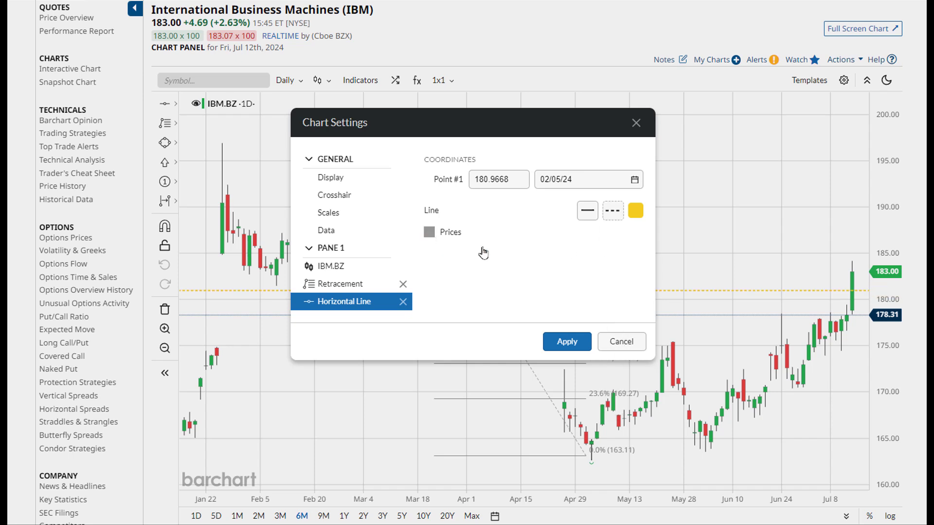
{"action": "left_click", "coordinate": [429, 233]}
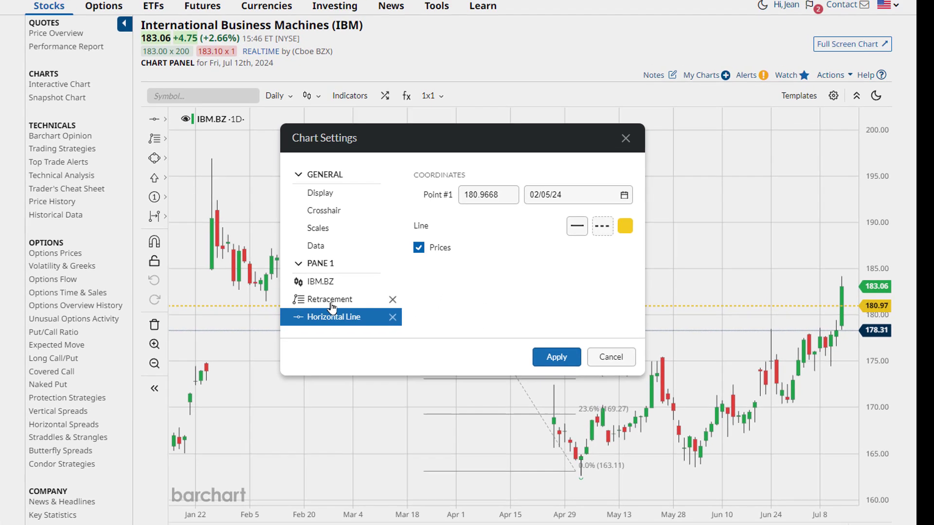
Delete the Horizontal Line and show the Retracement's settings with the dialog moved aside
{"action": "left_click", "coordinate": [333, 300]}
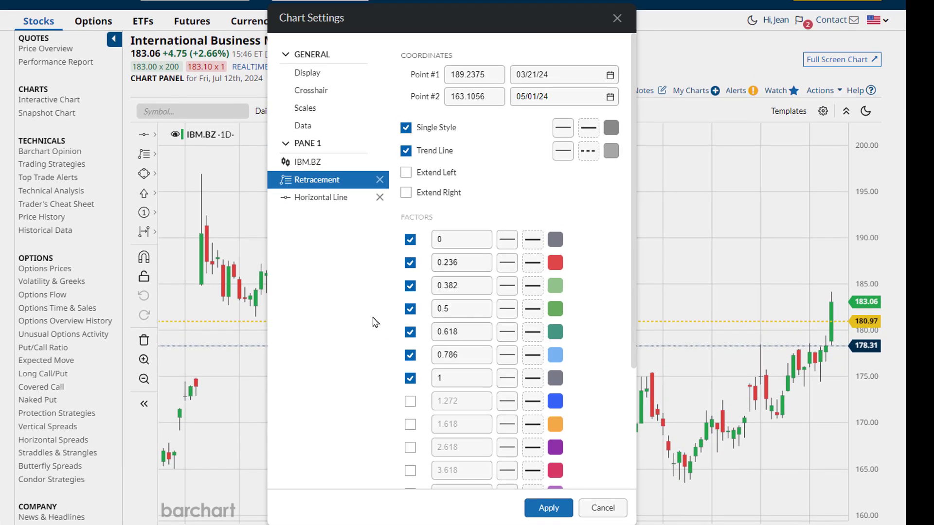
{"action": "left_click_drag", "start_coordinate": [456, 25], "coordinate": [458, 23]}
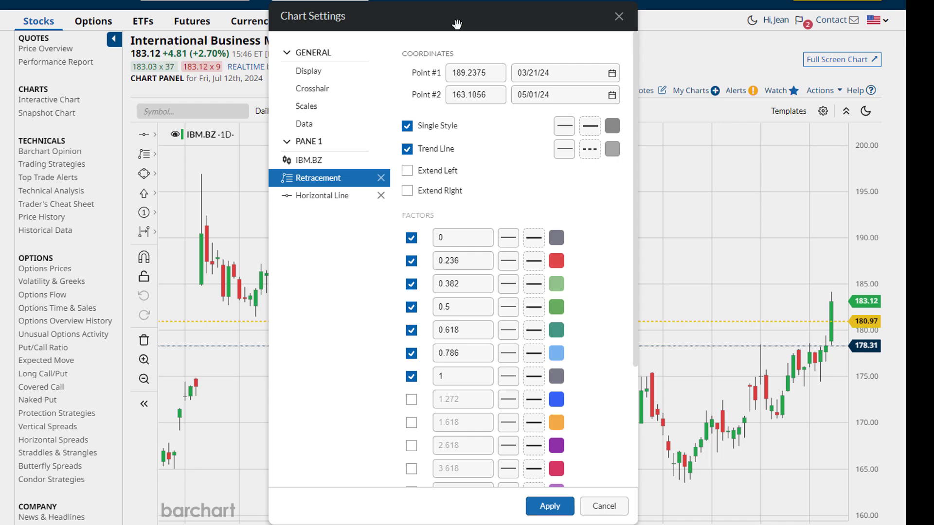
{"action": "left_click_drag", "start_coordinate": [457, 23], "coordinate": [311, 23]}
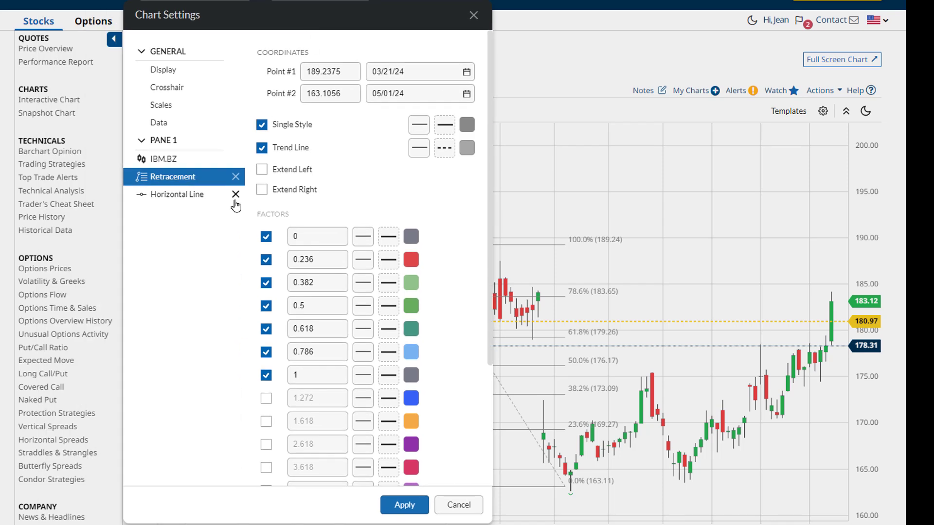
{"action": "left_click", "coordinate": [236, 195]}
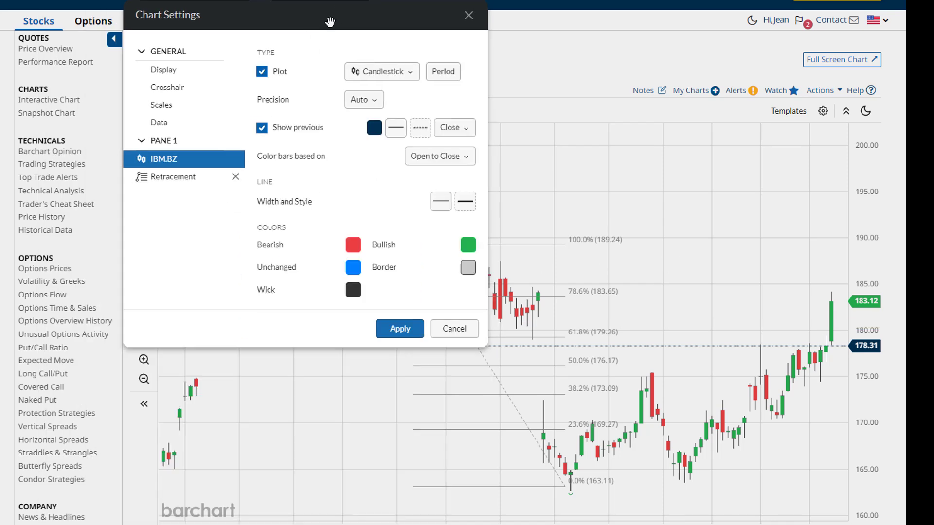
{"action": "left_click", "coordinate": [173, 178]}
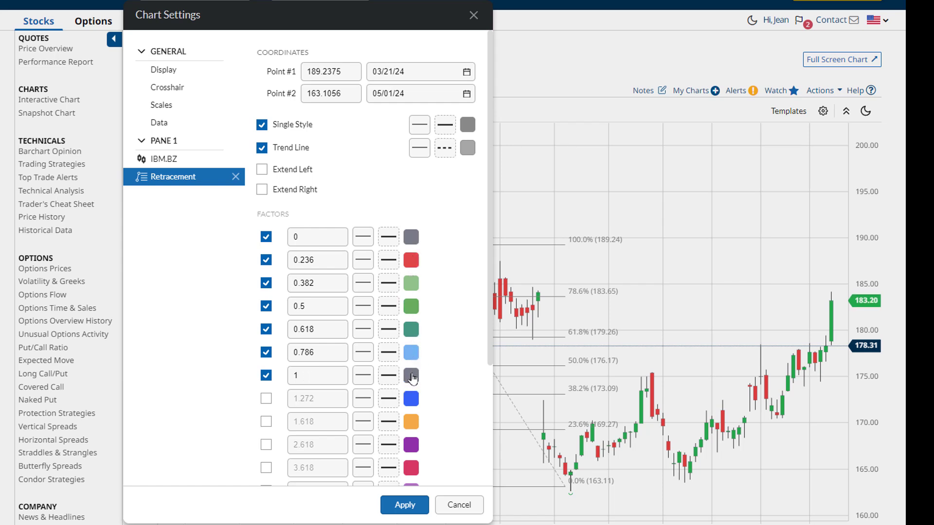
{"action": "left_click_drag", "start_coordinate": [492, 105], "coordinate": [385, 100]}
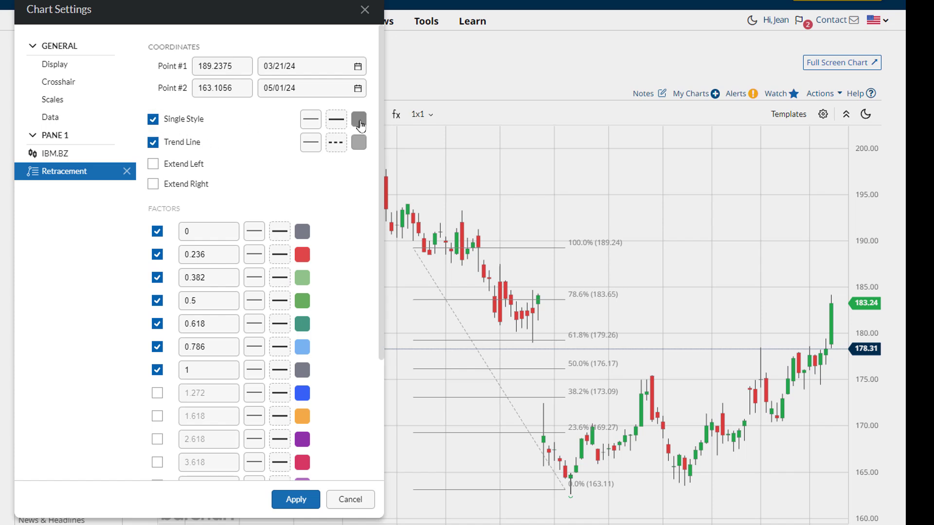
Uncheck Single Style, enable Show Background for the retracement levels, and apply
{"action": "left_click", "coordinate": [154, 123]}
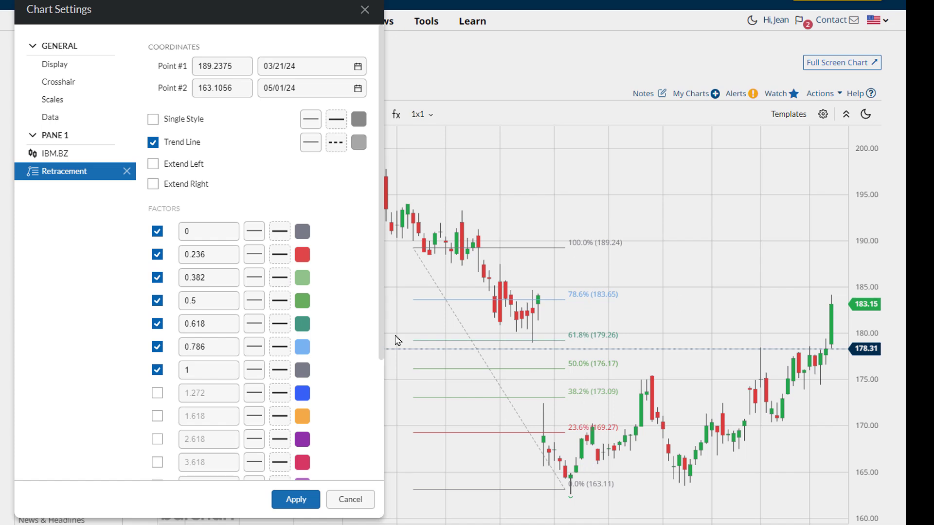
{"action": "scroll", "coordinate": [302, 282], "scroll_direction": "down", "scroll_amount": 3}
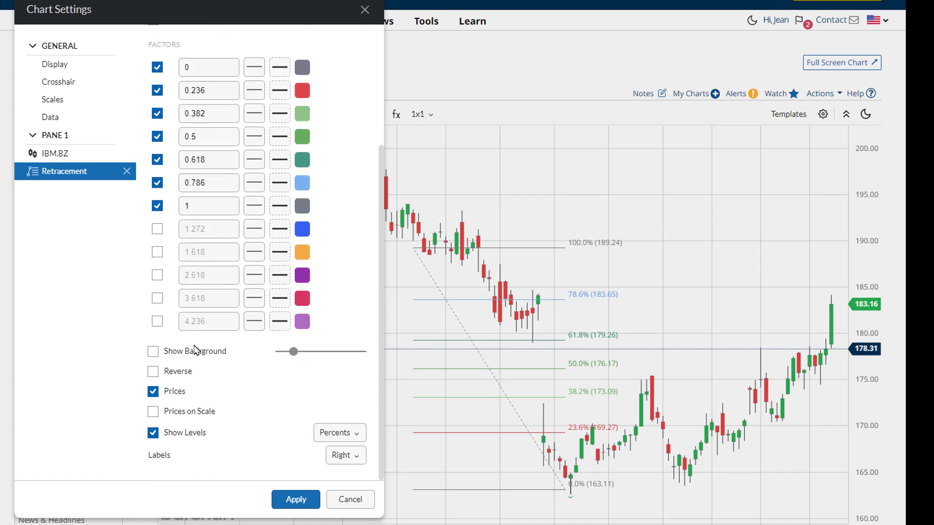
{"action": "left_click", "coordinate": [154, 355]}
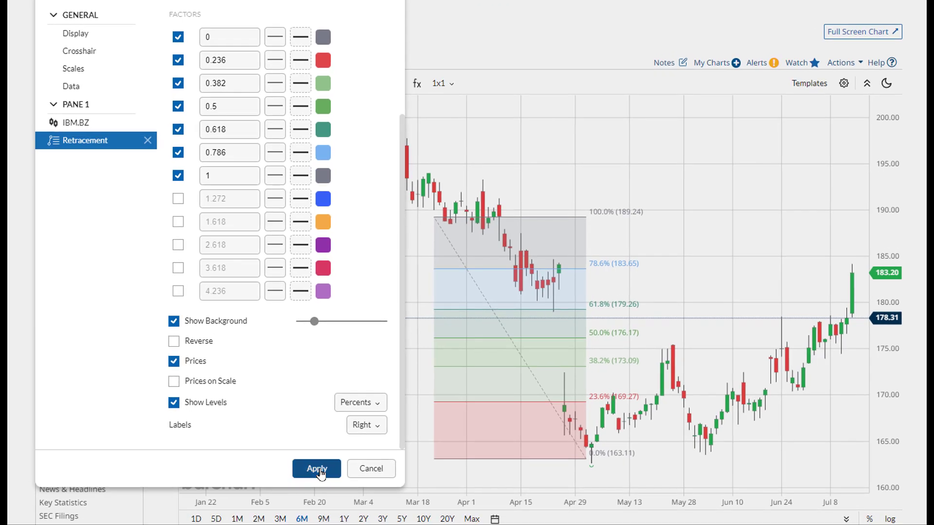
{"action": "left_click", "coordinate": [317, 468]}
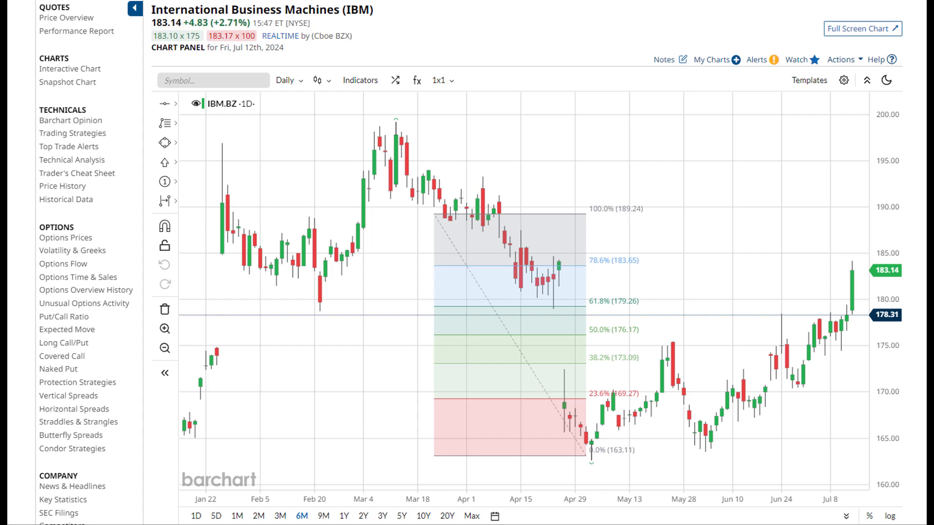
{"action": "left_click", "coordinate": [452, 80]}
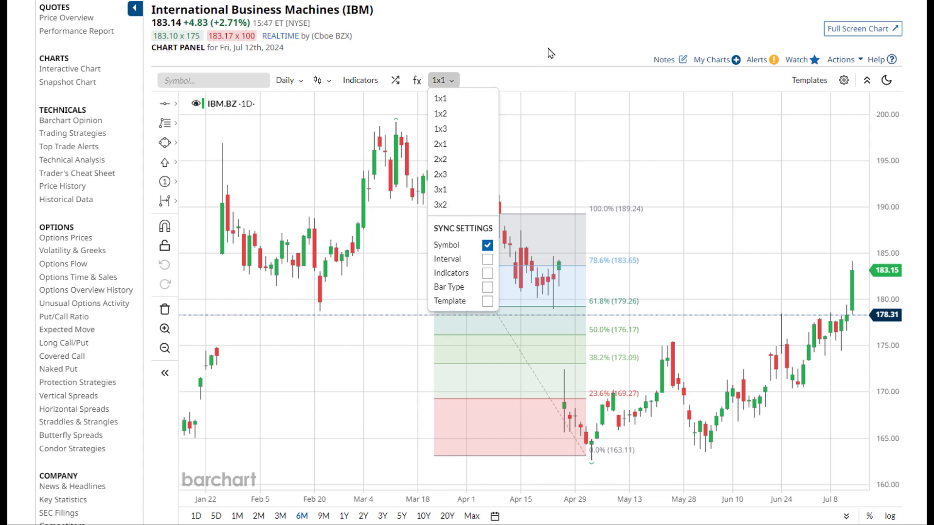
{"action": "left_click", "coordinate": [554, 50]}
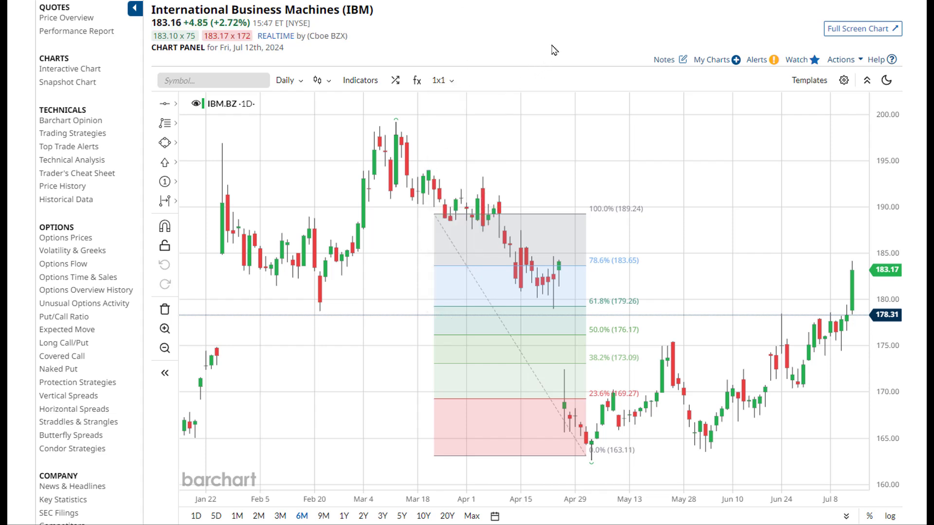